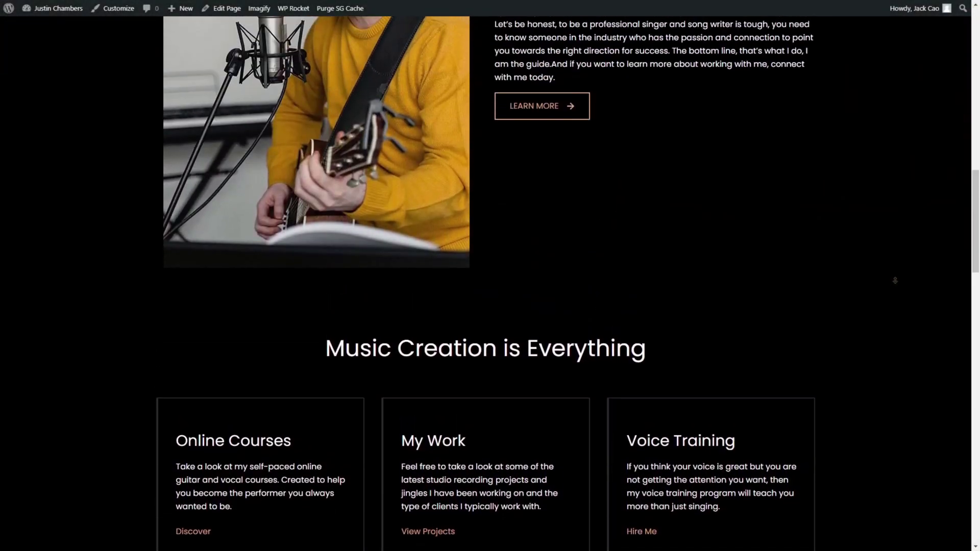
# Scroll the music site's homepage up to the guitarist video hero headed 'GUITAR . VOCALS . STUDIO RECORDING'.
pyautogui.scroll(8, 896, 280)
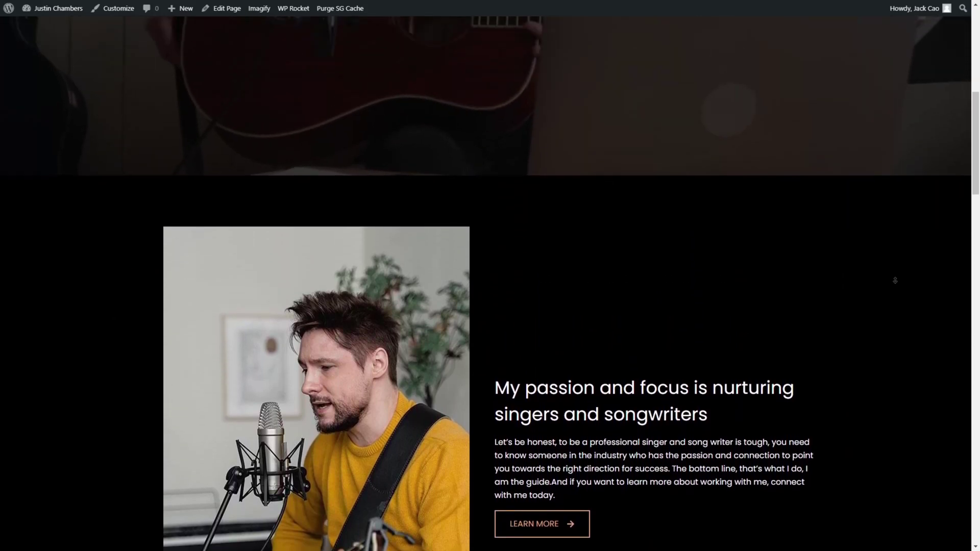
pyautogui.scroll(7, 895, 280)
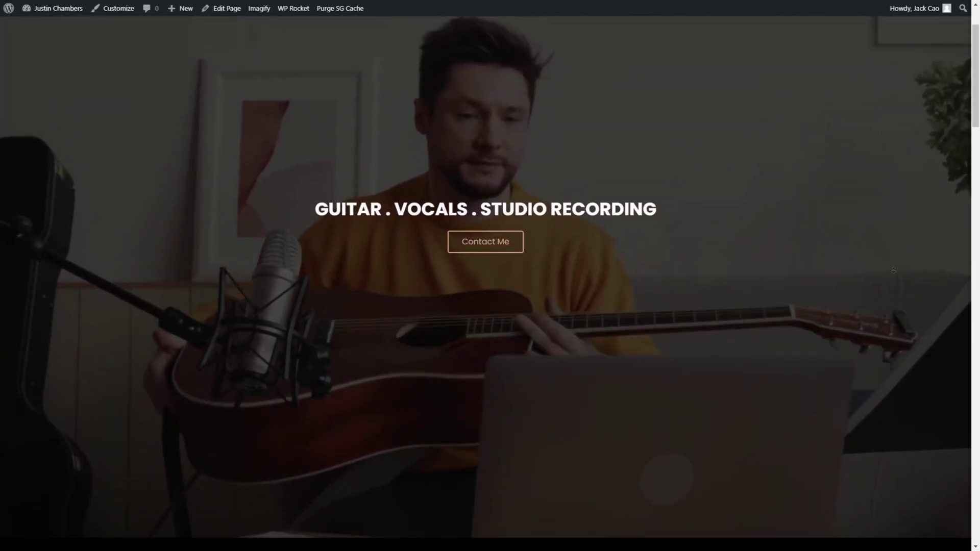
pyautogui.scroll(1, 893, 270)
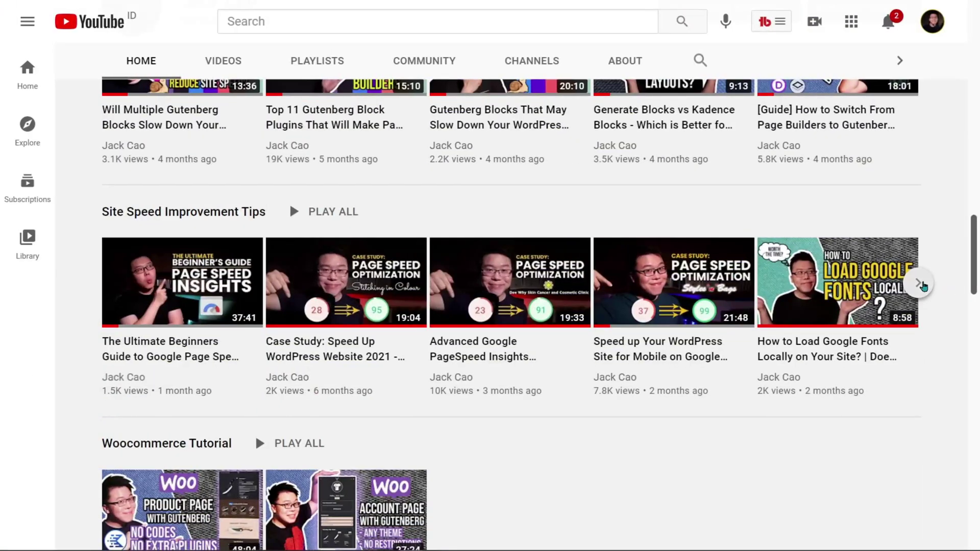
# Advance the Site Speed playlist carousel to show its later videos.
pyautogui.click(921, 284)
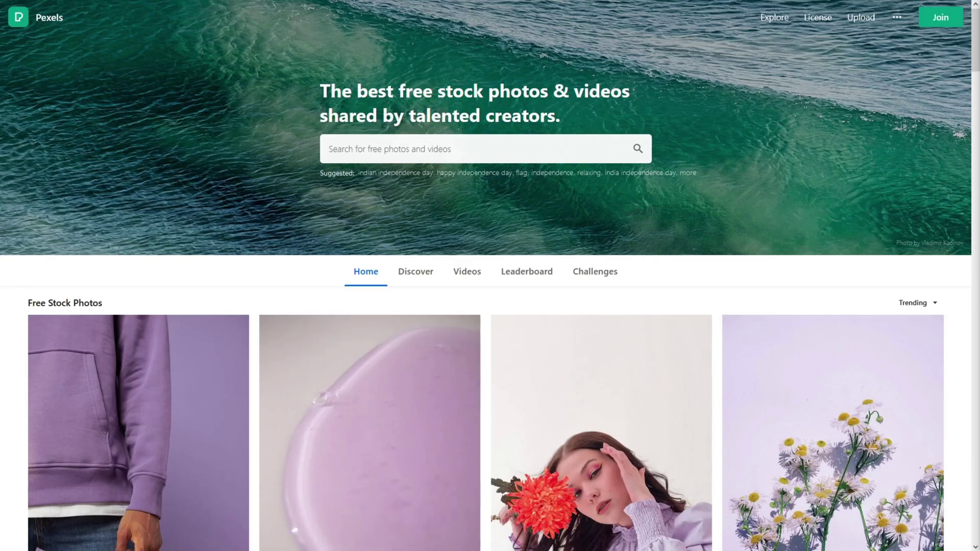
# Search Pexels for 'Artist' and filter the results to videos only.
pyautogui.click(599, 146)
pyautogui.write('A')
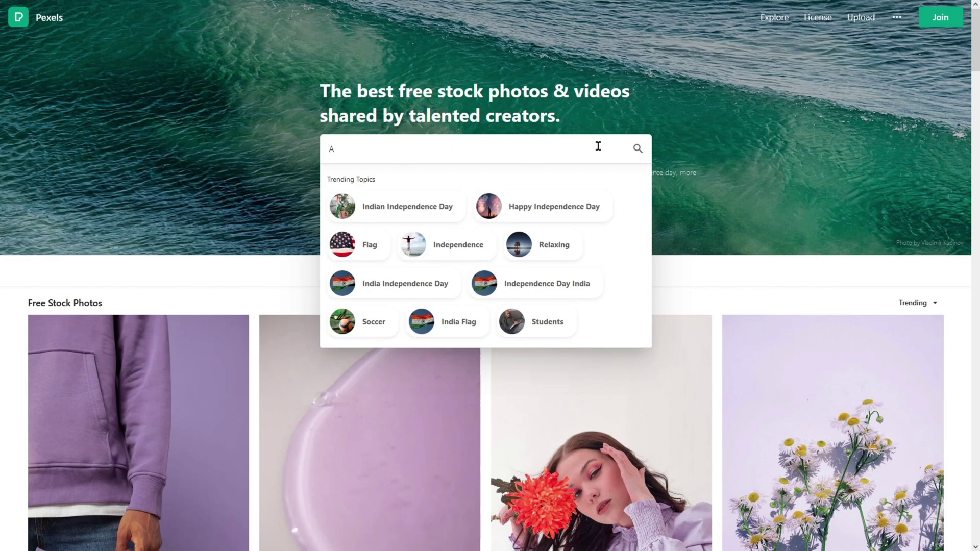
pyautogui.write('rtist')
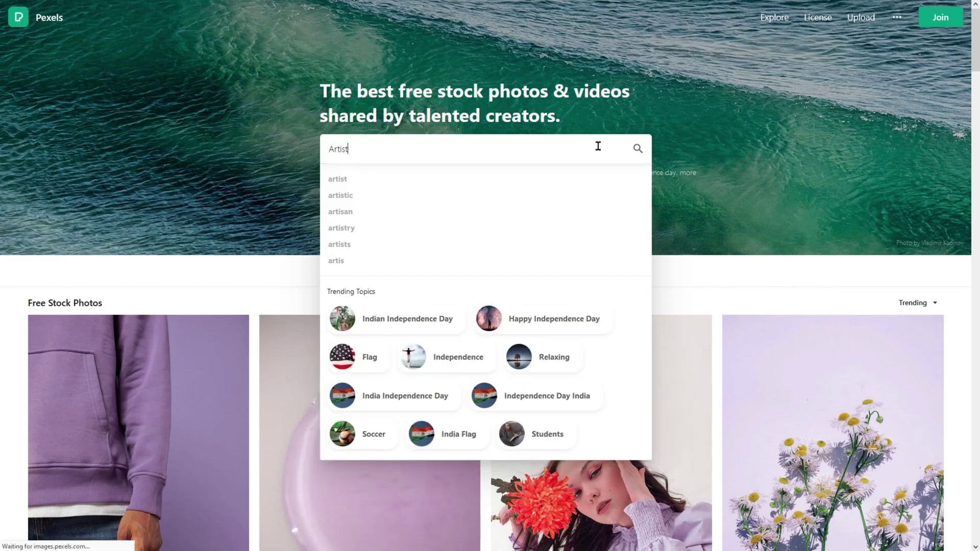
pyautogui.press('Return')
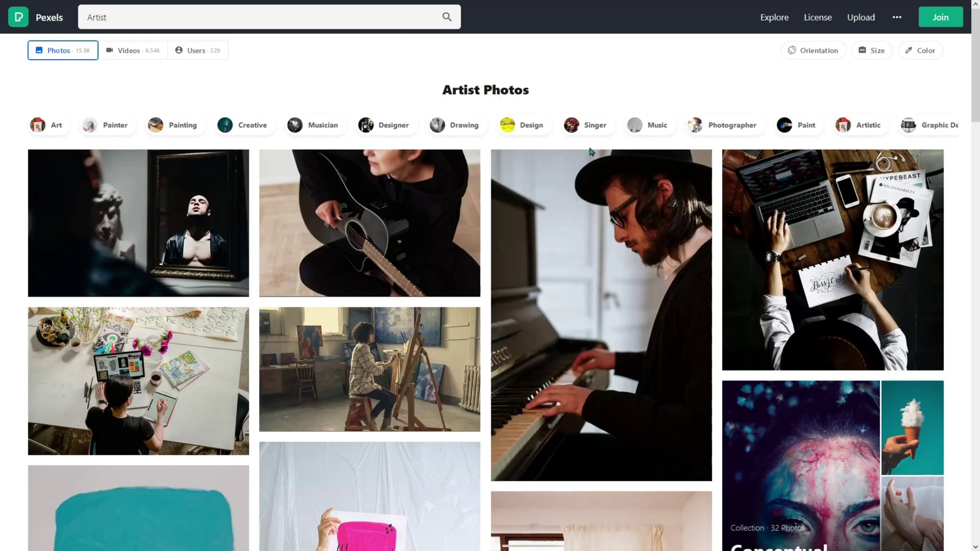
pyautogui.click(139, 54)
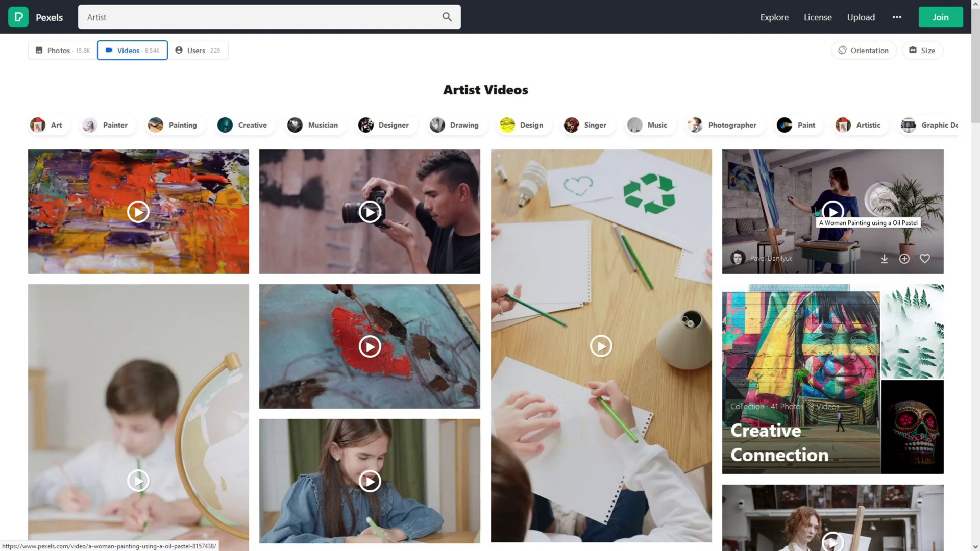
# Free-download the red paint painting video and close its preview.
pyautogui.click(449, 364)
pyautogui.click(734, 41)
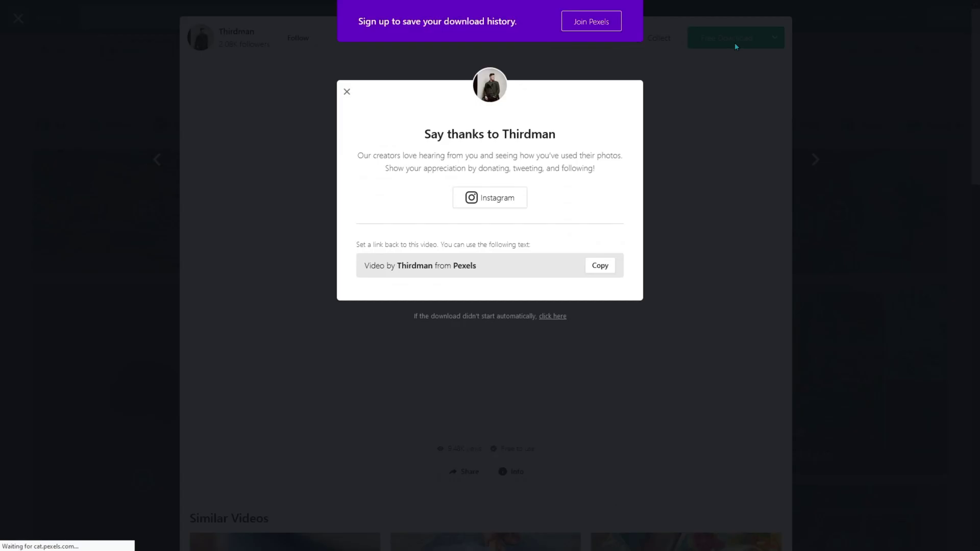
pyautogui.click(525, 261)
pyautogui.click(702, 293)
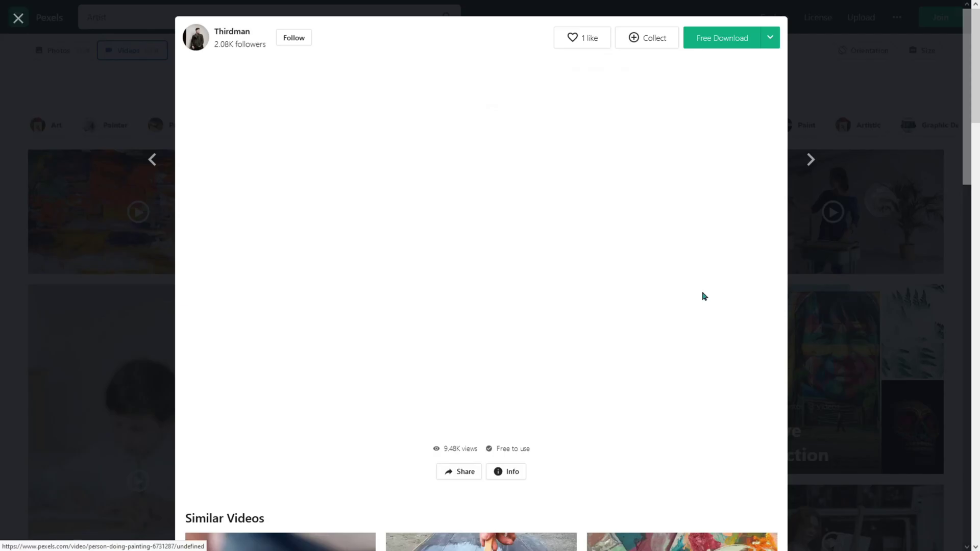
pyautogui.click(873, 131)
# Free-download the 'A Person Arranging Oil Pastel Set' video and return to the Artist results.
pyautogui.scroll(-9, 752, 120)
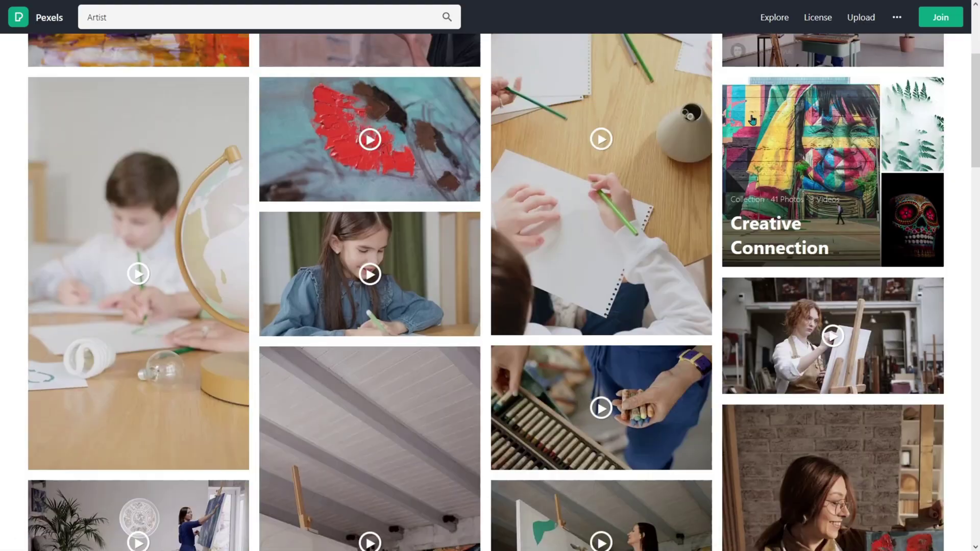
pyautogui.moveTo(656, 203)
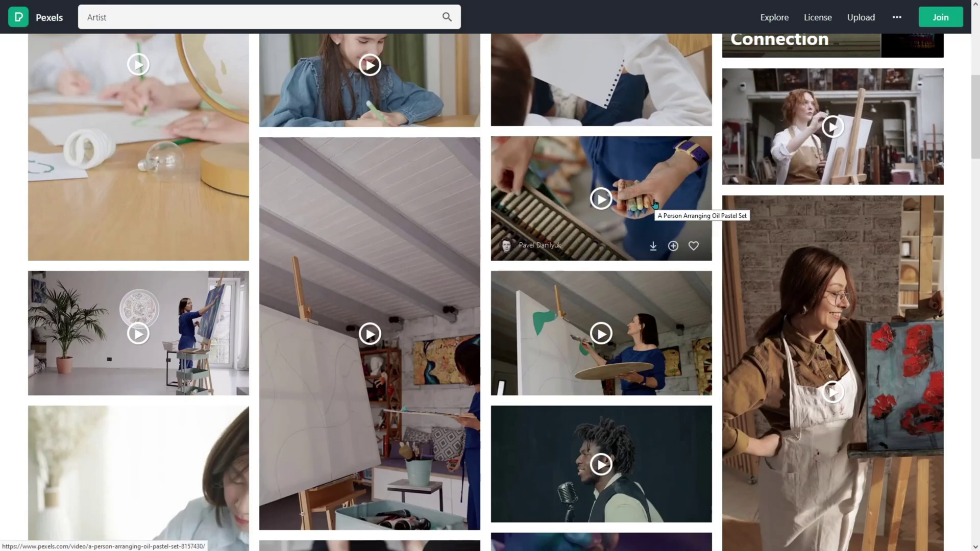
pyautogui.click(655, 203)
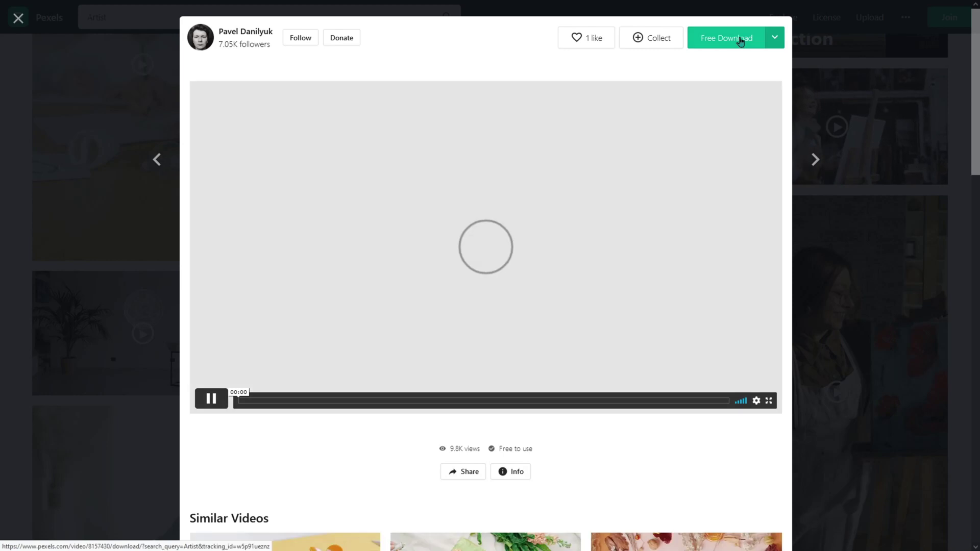
pyautogui.click(740, 41)
pyautogui.click(526, 263)
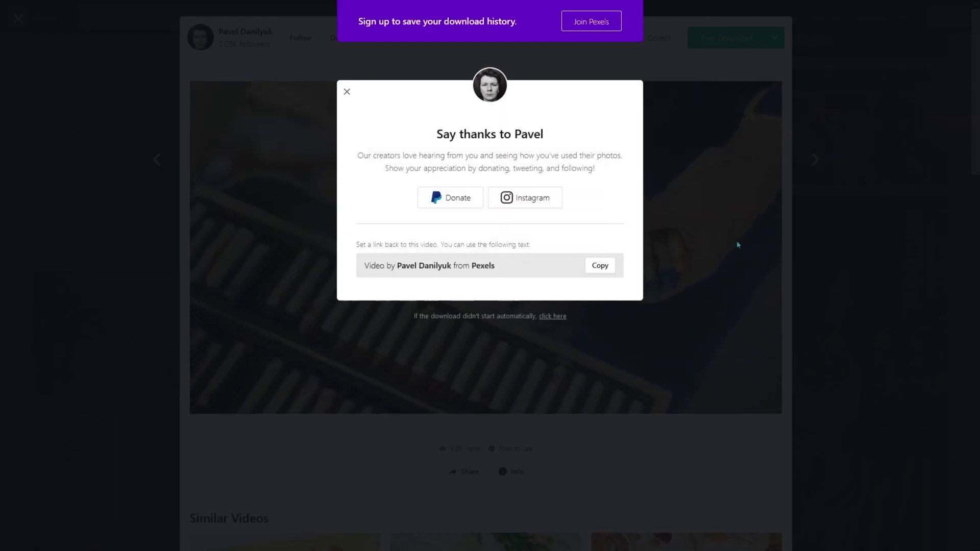
pyautogui.click(737, 240)
pyautogui.scroll(-12, 957, 175)
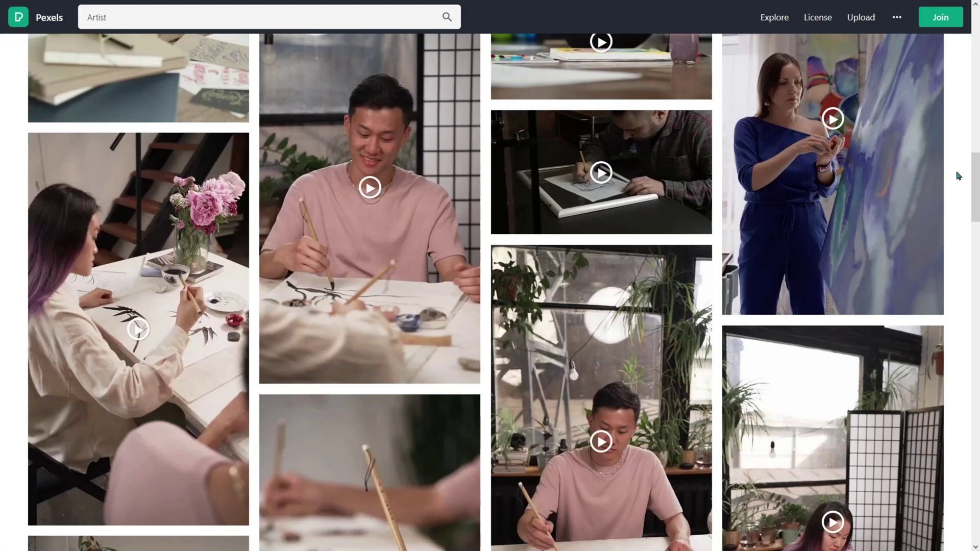
pyautogui.scroll(3, 958, 175)
pyautogui.scroll(10, 958, 176)
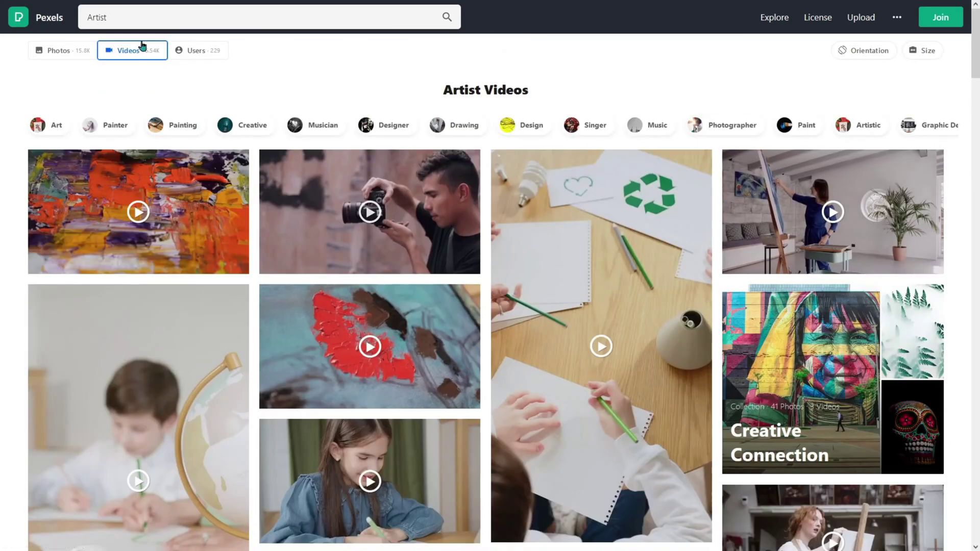
# Search Pexels for 'sketch', refine it to 'sketching', and scroll through the results.
pyautogui.click(94, 18)
pyautogui.write('sket')
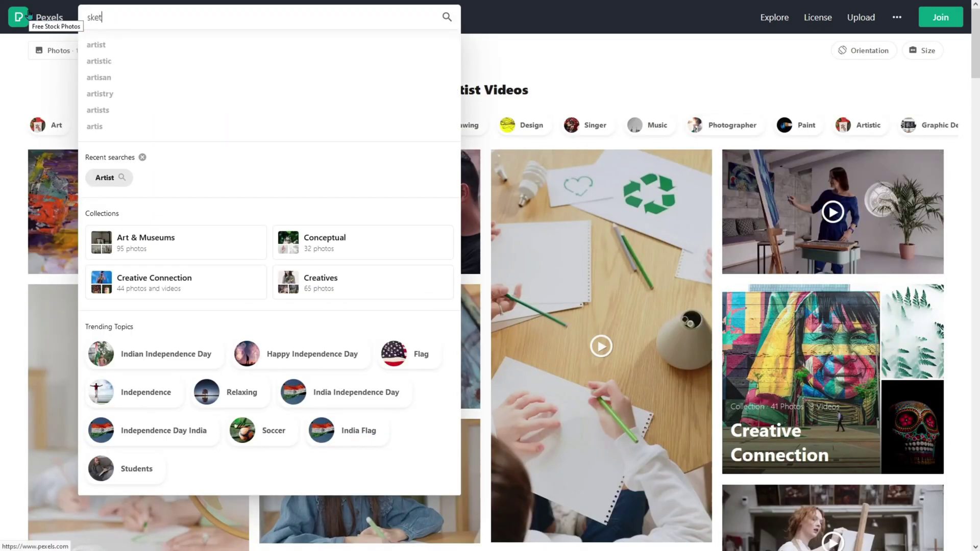
pyautogui.write('ch')
pyautogui.press('Return')
pyautogui.click(103, 16)
pyautogui.write('ing')
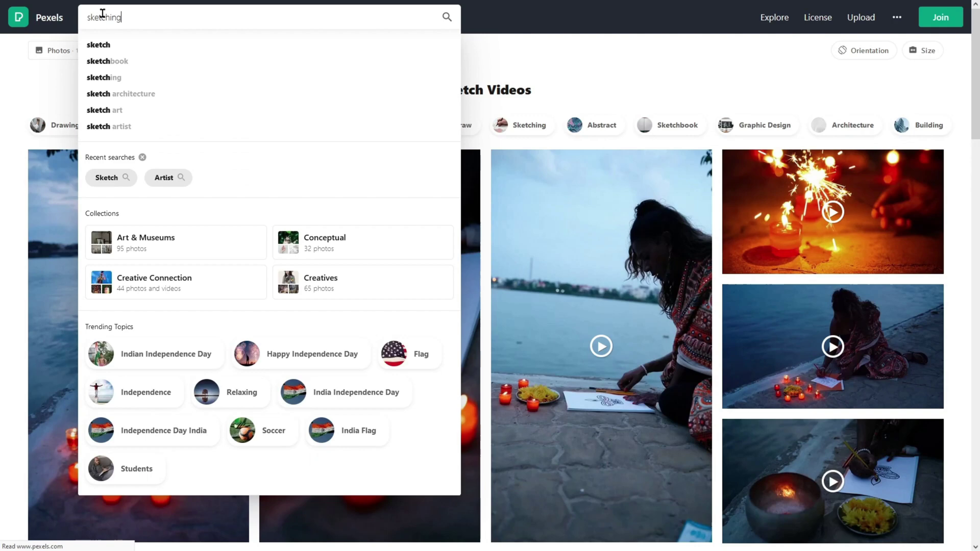
pyautogui.press('Return')
pyautogui.scroll(-15, 229, 125)
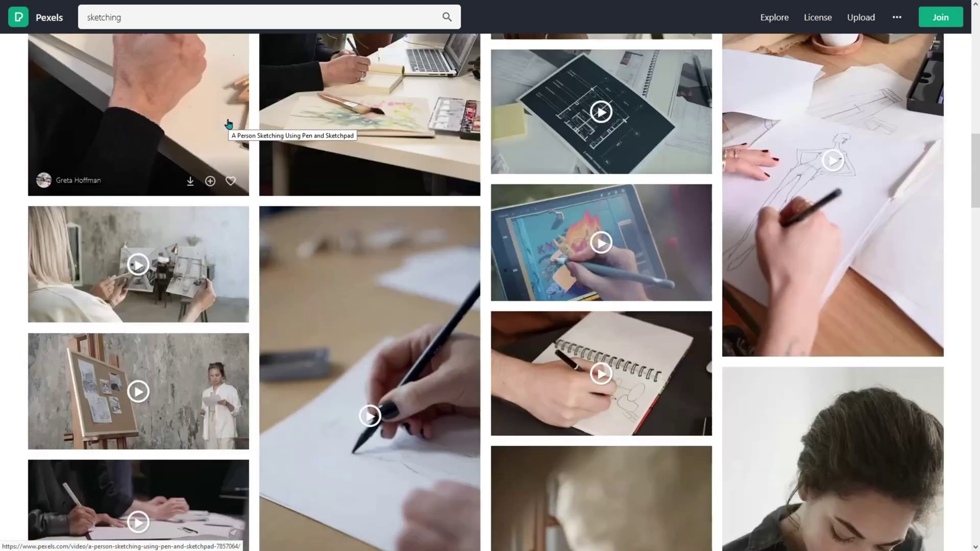
pyautogui.scroll(-10, 229, 125)
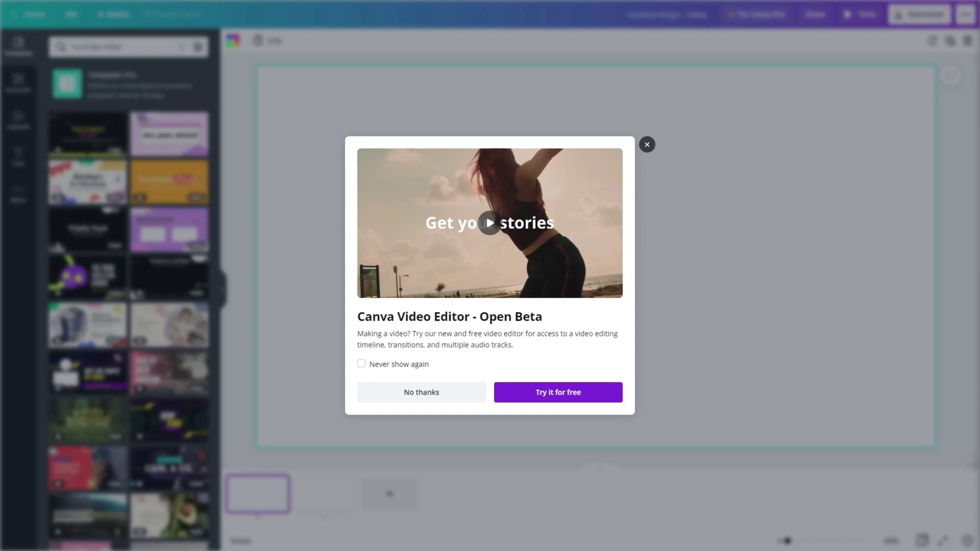
# Switch the blank design to Canva's timeline video editor and bring up the Downloads folder of clips.
pyautogui.click(565, 399)
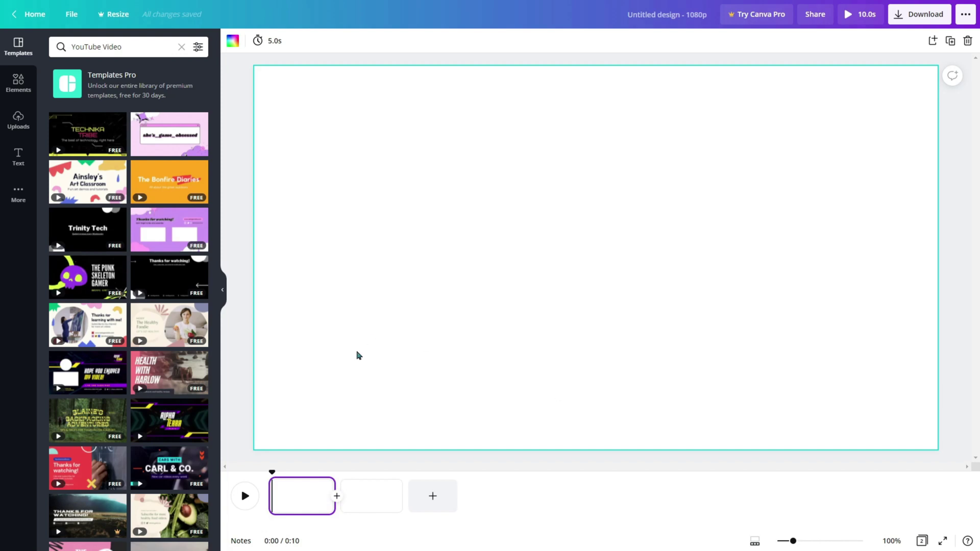
pyautogui.scroll(-7, 181, 257)
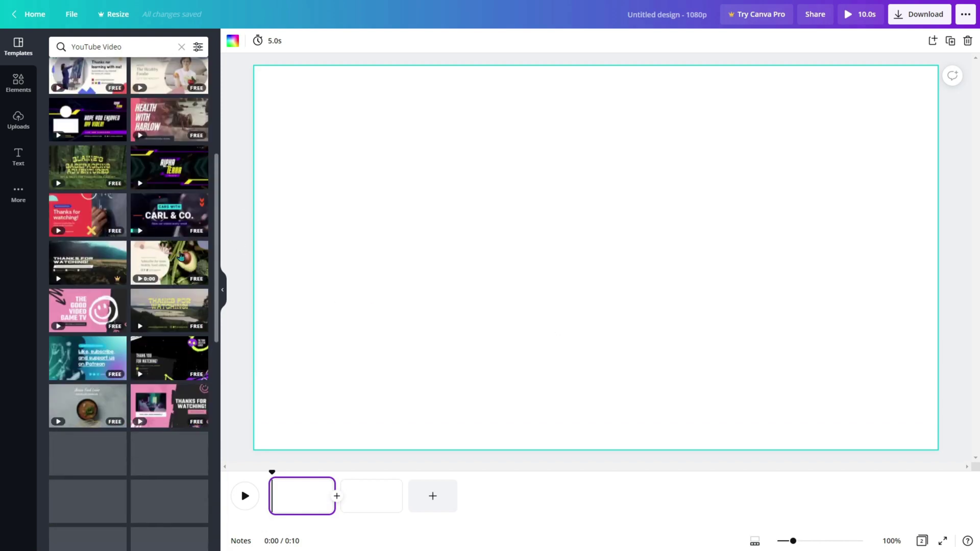
pyautogui.scroll(-4, 181, 256)
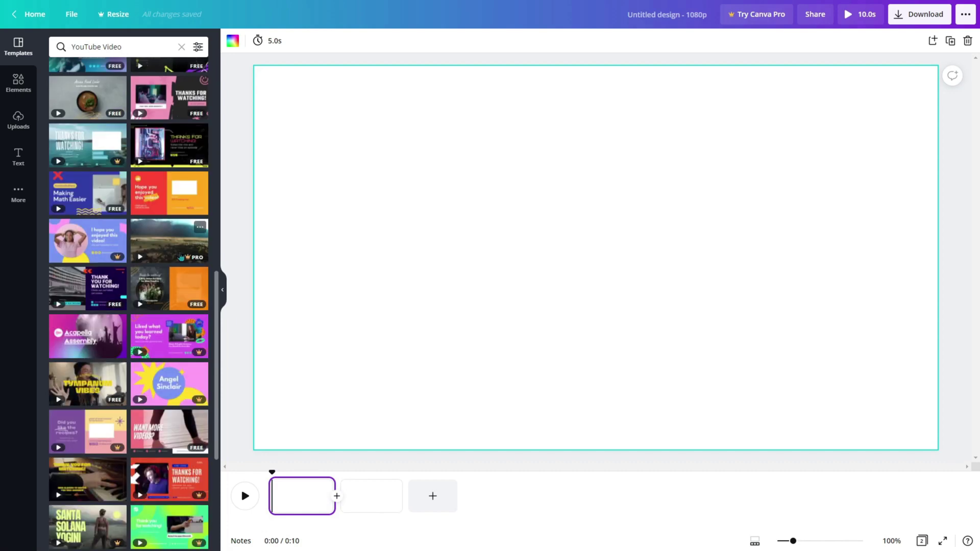
pyautogui.hotkey('alt', 'Tab')
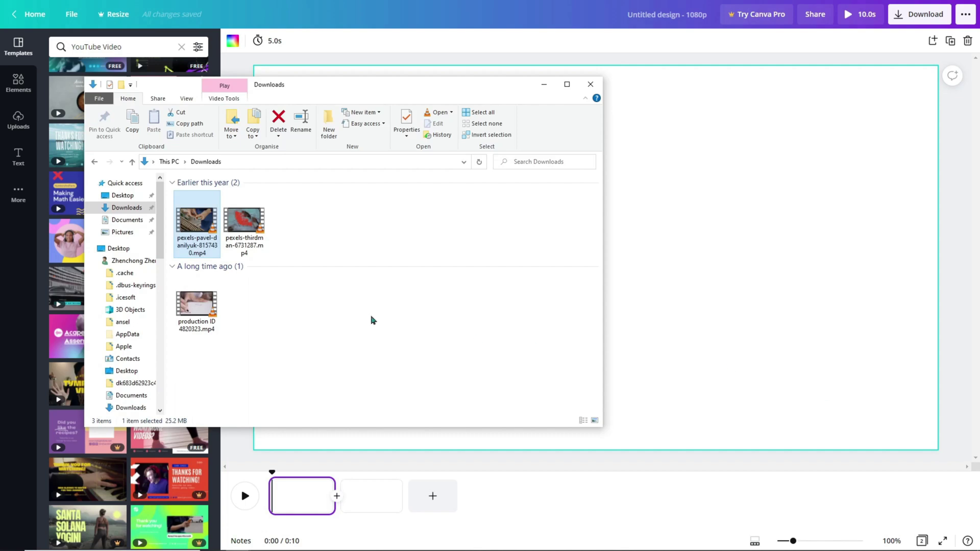
# Drop the oil pastel clip onto page 1, stretch it to fill the page, and preview it.
pyautogui.moveTo(198, 223); pyautogui.dragTo(707, 243)
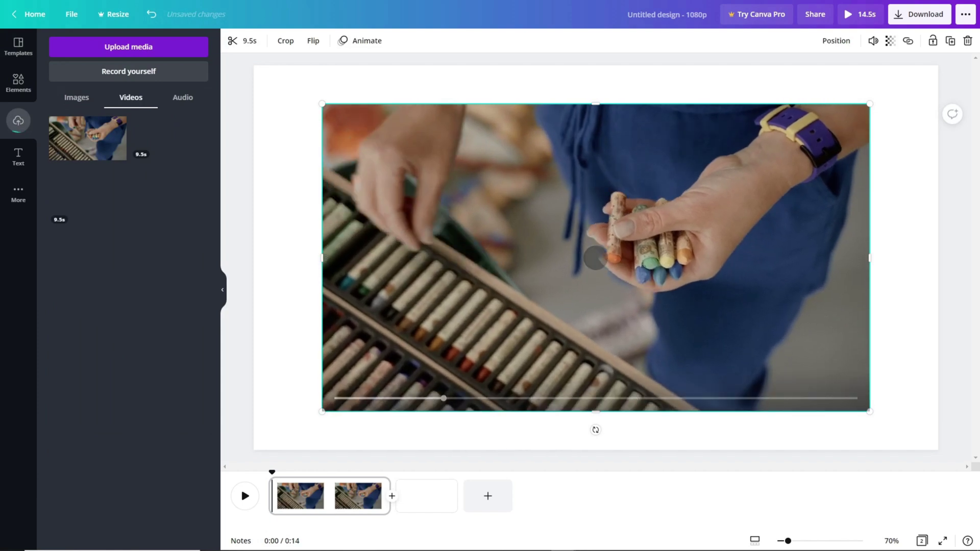
pyautogui.moveTo(322, 104); pyautogui.dragTo(254, 66)
pyautogui.moveTo(870, 411); pyautogui.dragTo(939, 450)
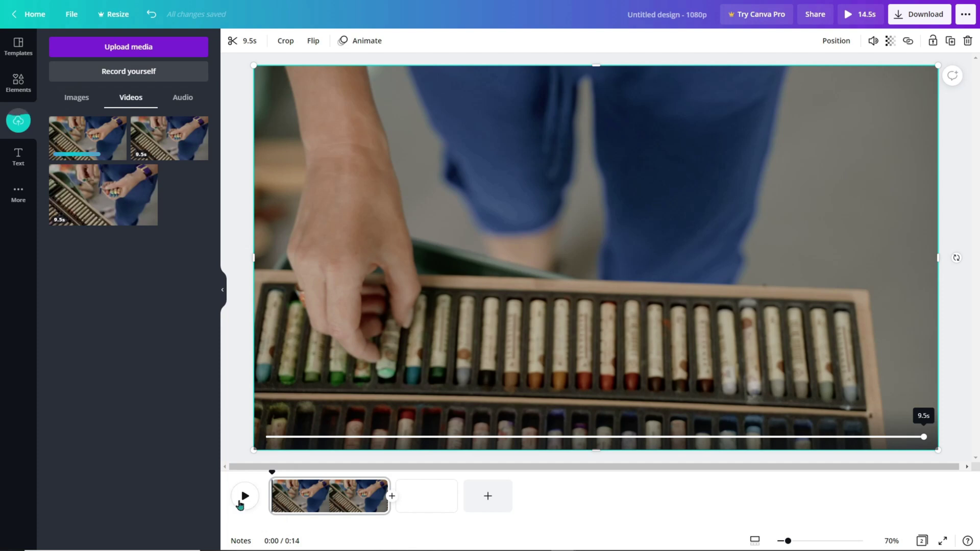
pyautogui.click(240, 503)
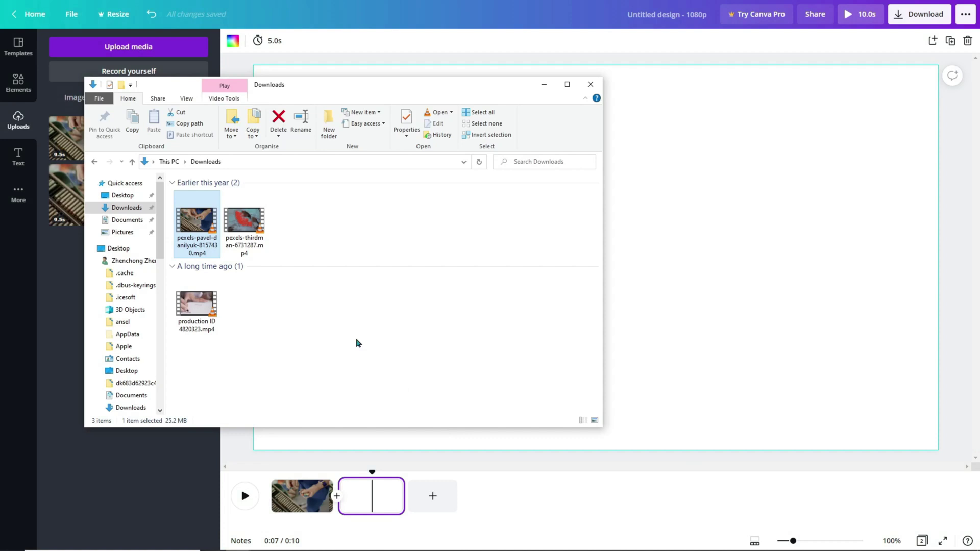
# Drop the red paint clip on page 2, enlarge it to fill the page, and trim it to 5.0s.
pyautogui.moveTo(244, 225); pyautogui.dragTo(696, 260)
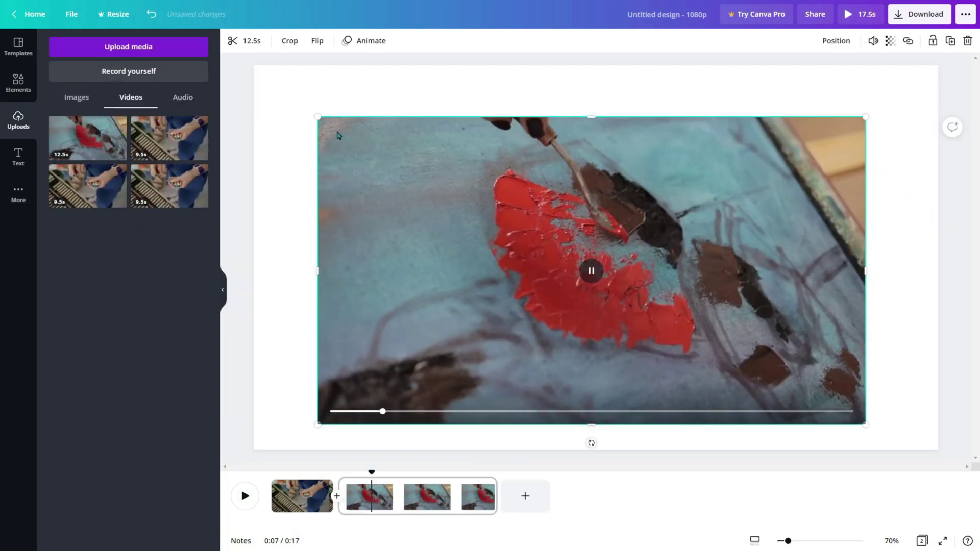
pyautogui.moveTo(318, 117); pyautogui.dragTo(256, 72)
pyautogui.moveTo(265, 144); pyautogui.dragTo(265, 127)
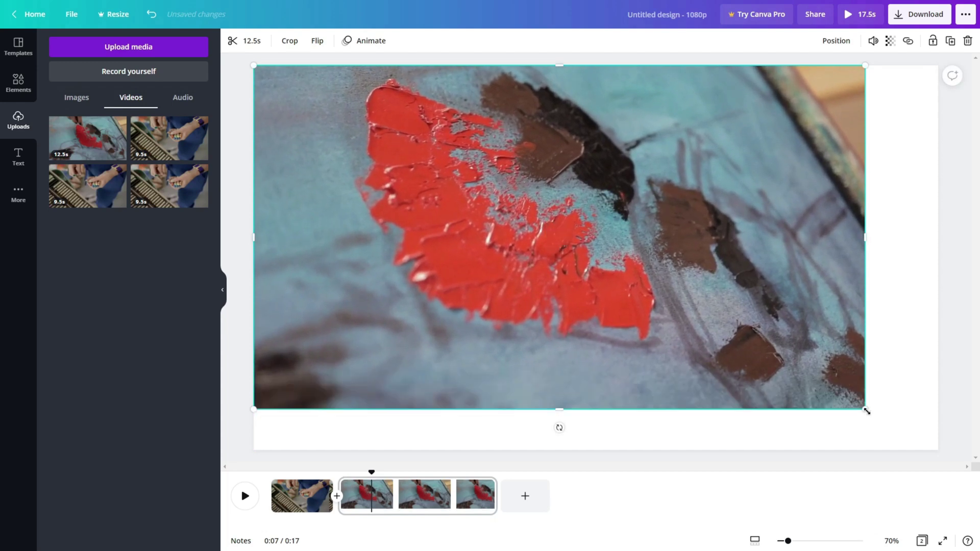
pyautogui.moveTo(865, 409); pyautogui.dragTo(939, 450)
pyautogui.moveTo(494, 507); pyautogui.dragTo(403, 517)
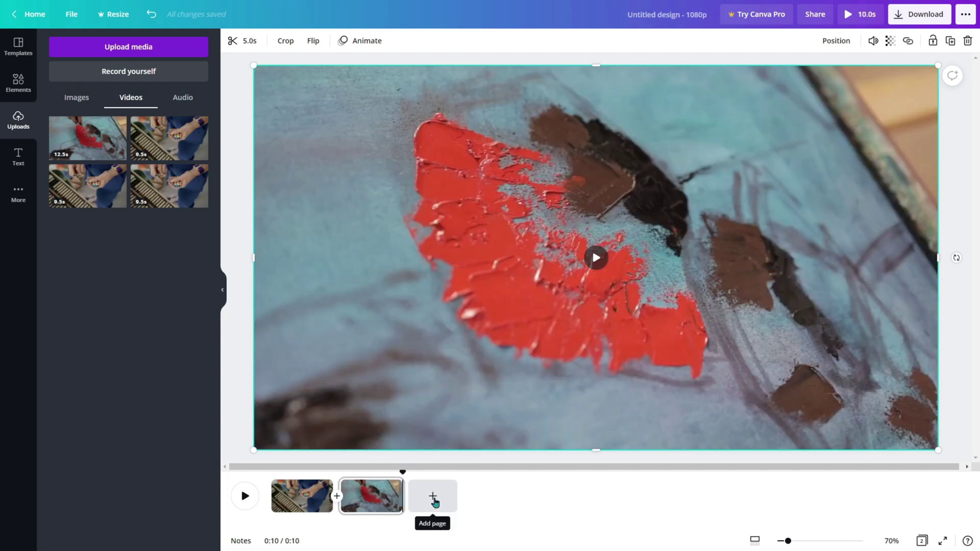
# Add a third page holding the pencil-sketching clip filling the page, trimmed to 5.0s, then preview.
pyautogui.click(435, 503)
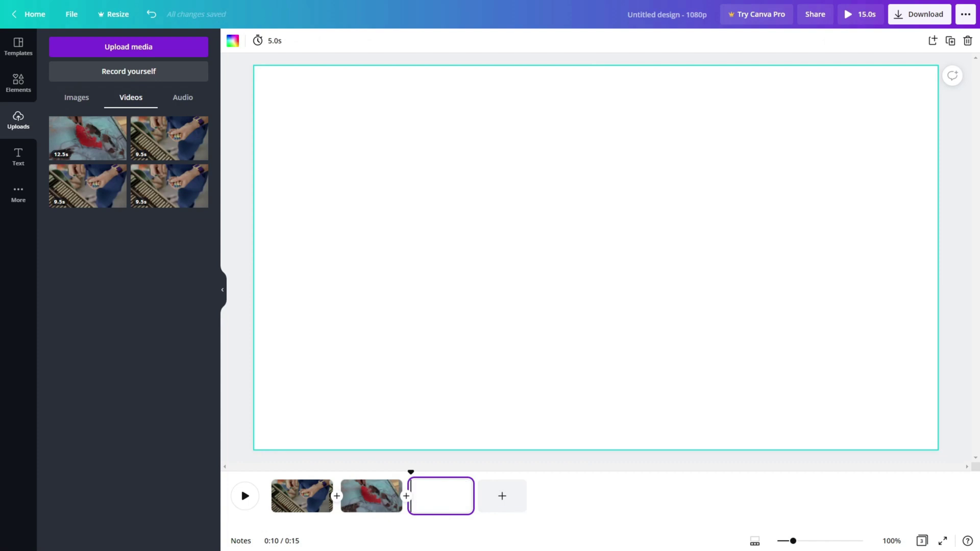
pyautogui.hotkey('alt', 'Tab')
pyautogui.moveTo(197, 306); pyautogui.dragTo(715, 289)
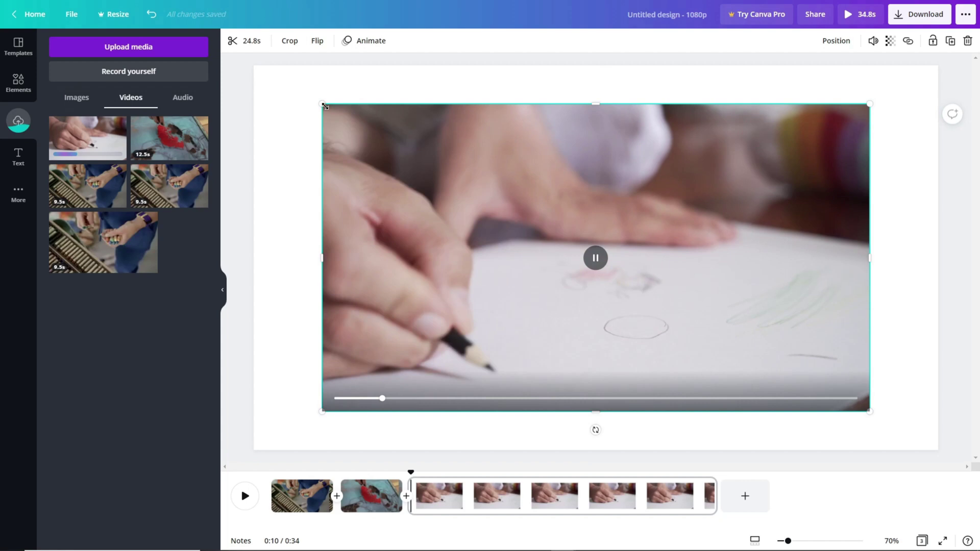
pyautogui.moveTo(322, 103); pyautogui.dragTo(255, 68)
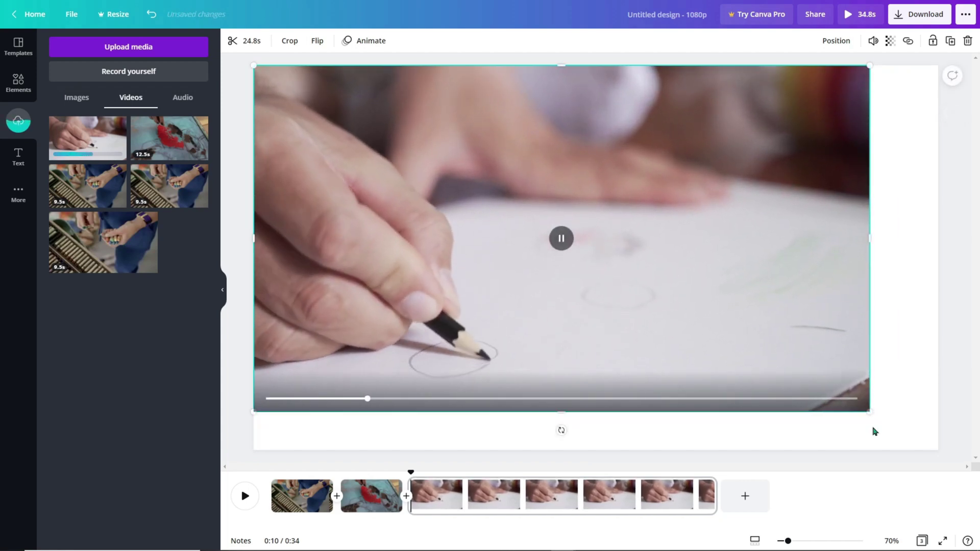
pyautogui.moveTo(870, 412); pyautogui.dragTo(939, 450)
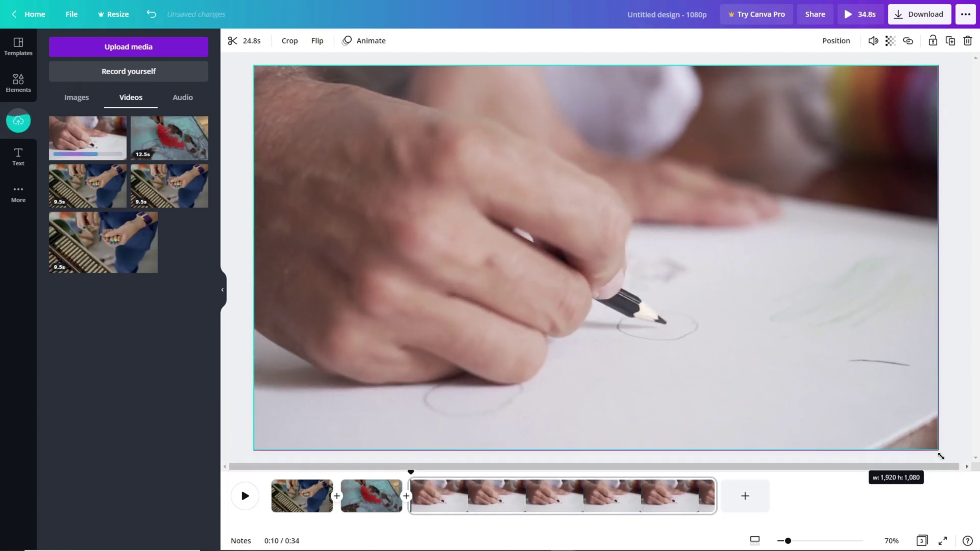
pyautogui.moveTo(716, 506); pyautogui.dragTo(473, 517)
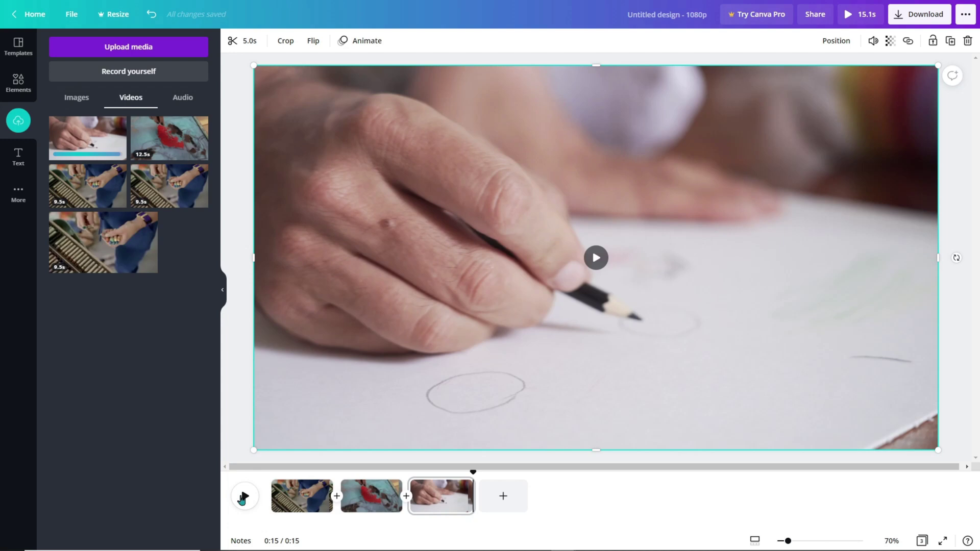
pyautogui.click(243, 497)
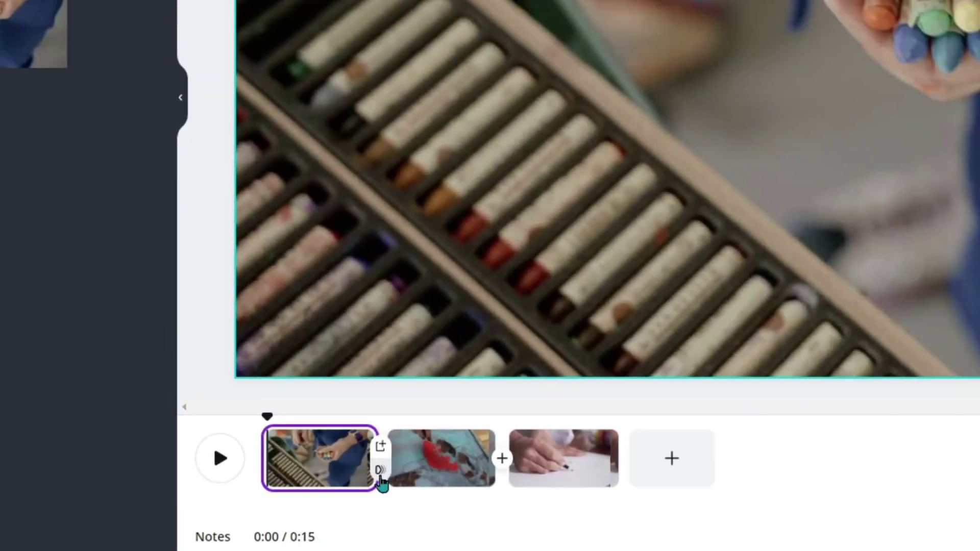
# Add 0.5s Dissolve transitions between clips 1–2 and 2–3, then preview the 14.1s video.
pyautogui.click(394, 462)
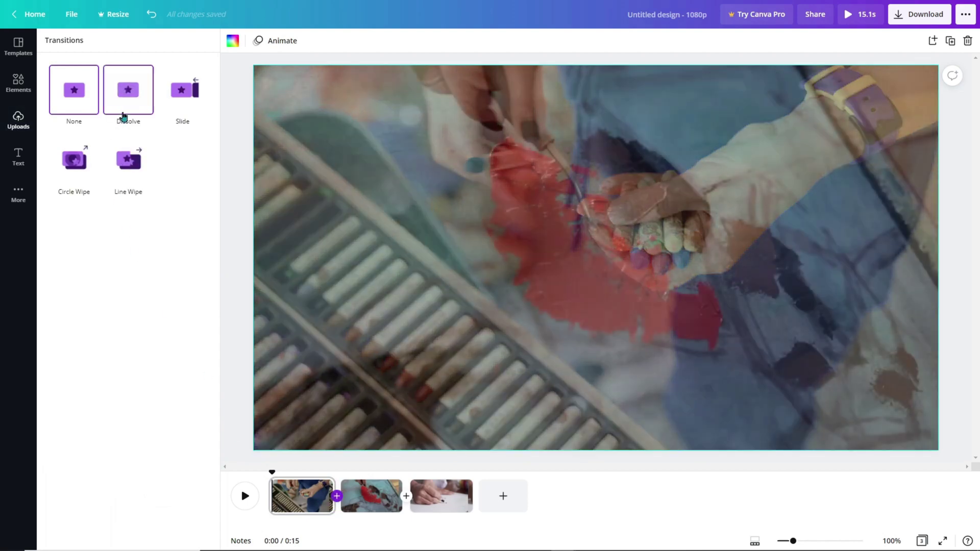
pyautogui.click(124, 120)
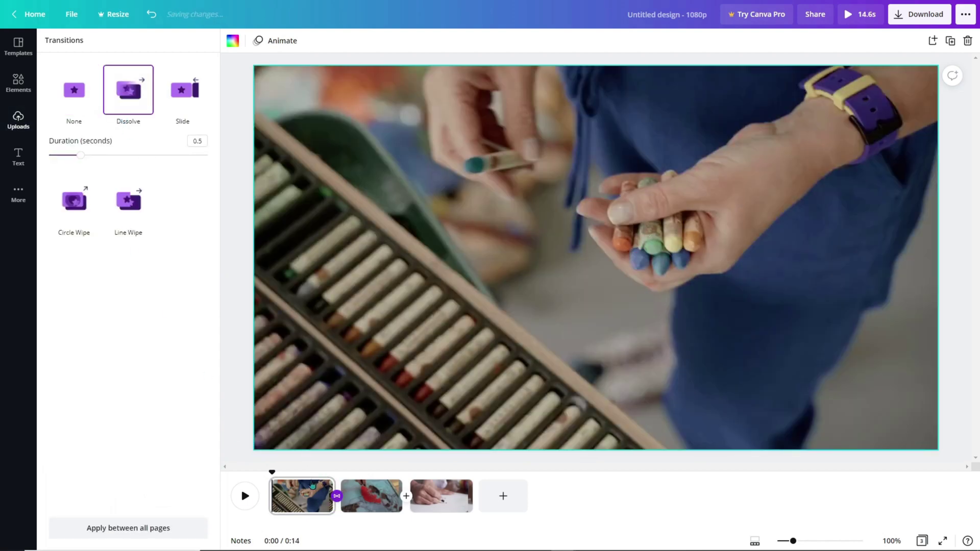
pyautogui.click(244, 497)
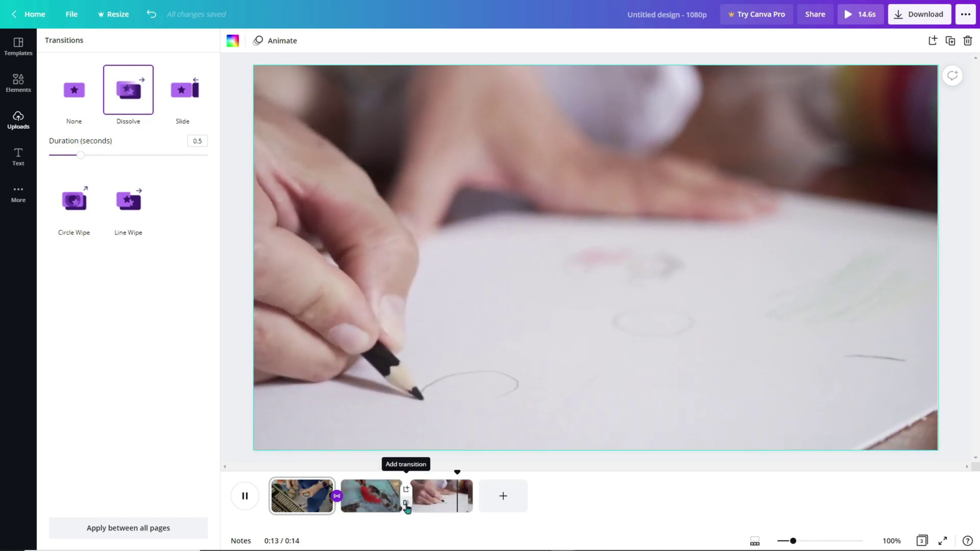
pyautogui.click(406, 504)
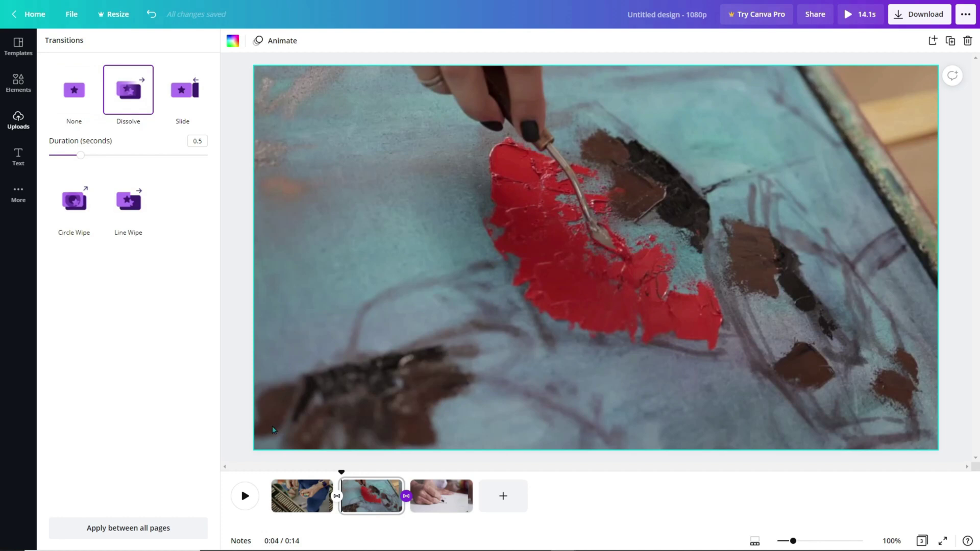
pyautogui.click(386, 488)
pyautogui.click(247, 499)
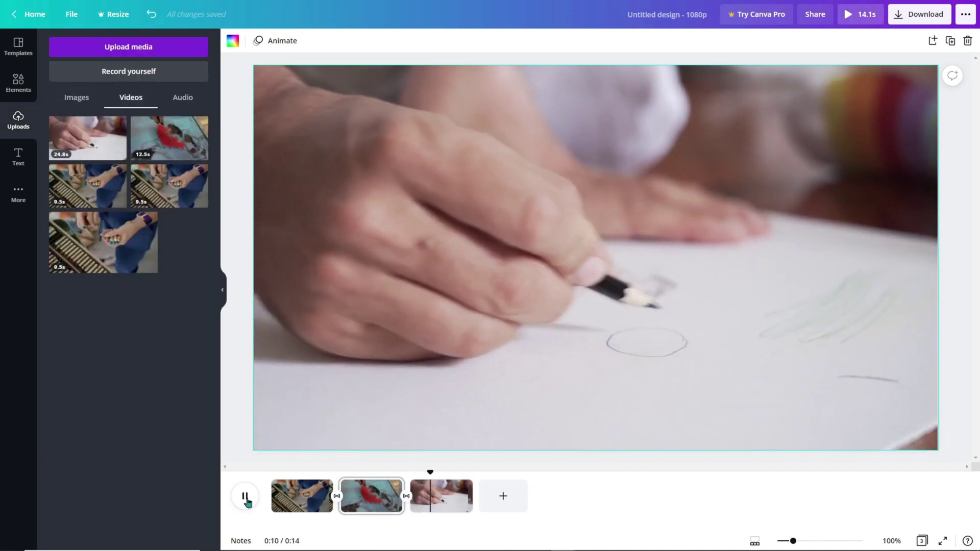
pyautogui.click(247, 499)
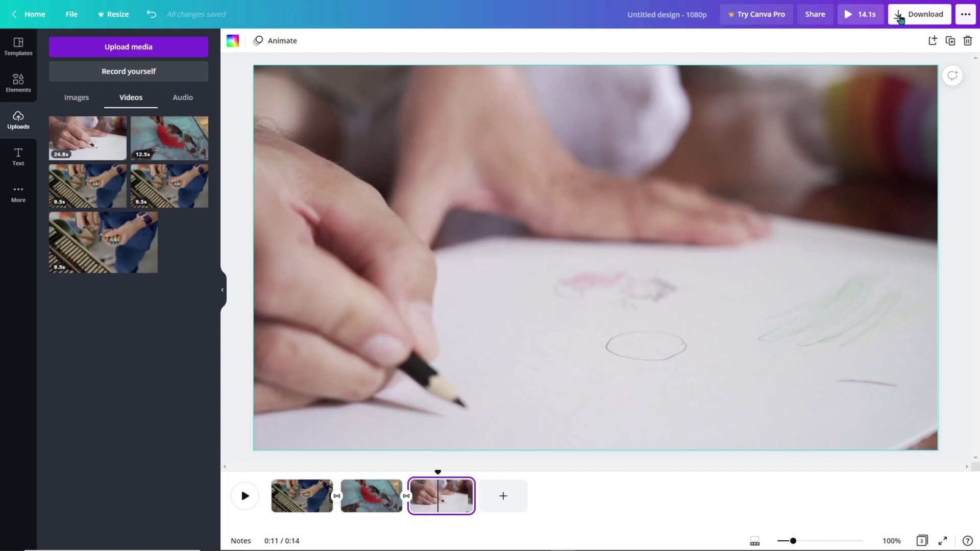
# Download all three pages of the design as a 1080p MP4, 'Untitled design.mp4'.
pyautogui.click(102, 16)
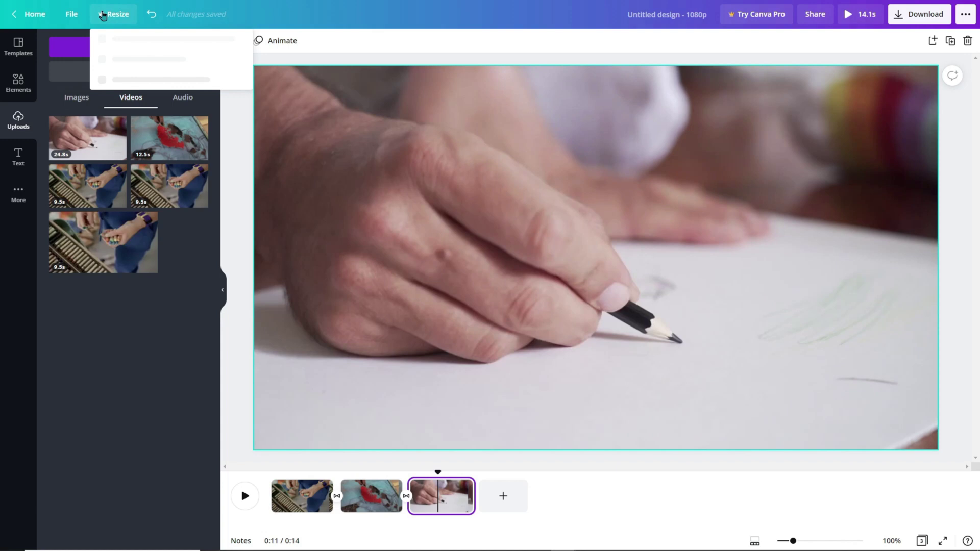
pyautogui.write('yo')
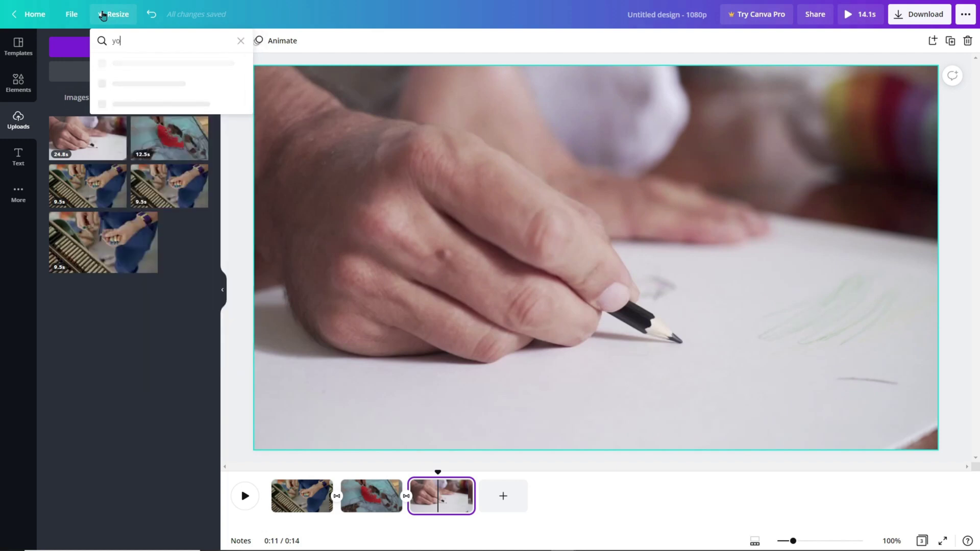
pyautogui.write('utube')
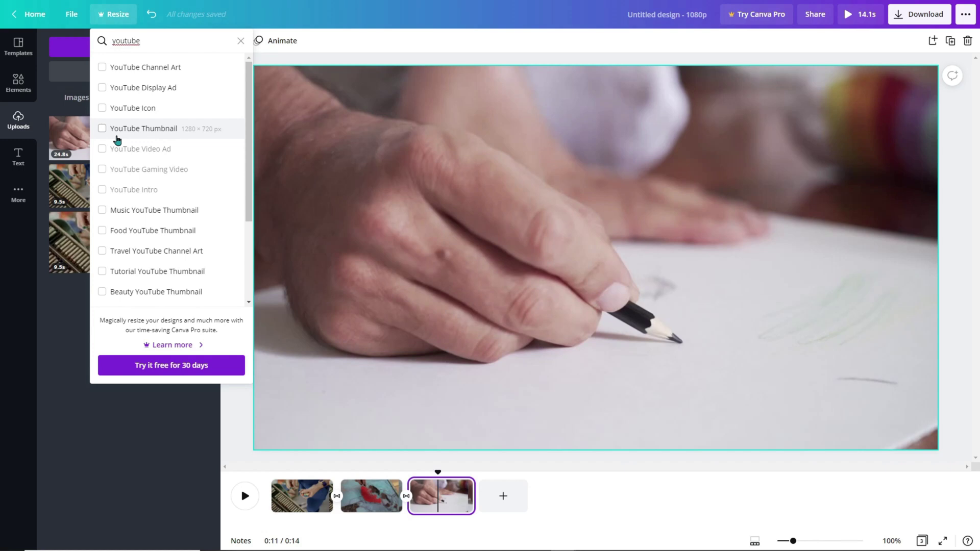
pyautogui.click(928, 15)
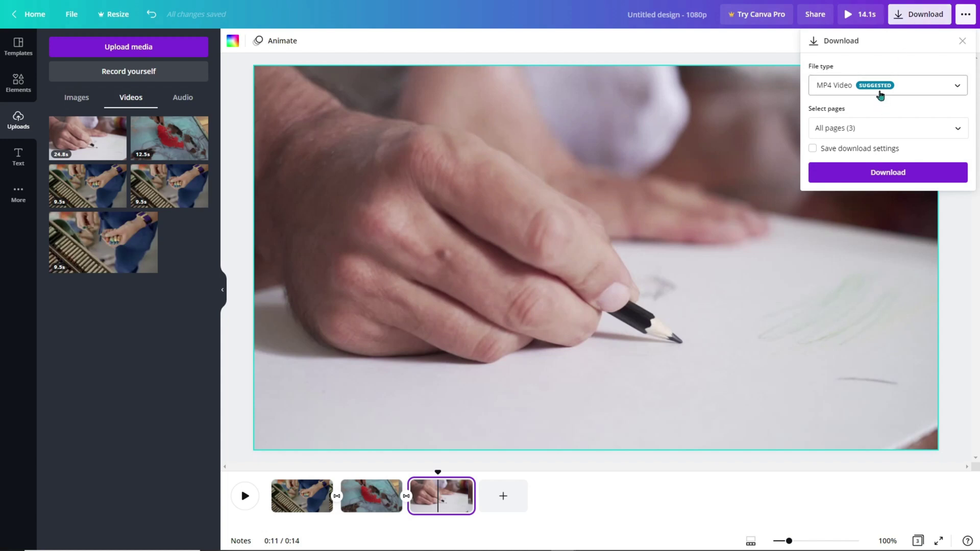
pyautogui.click(888, 173)
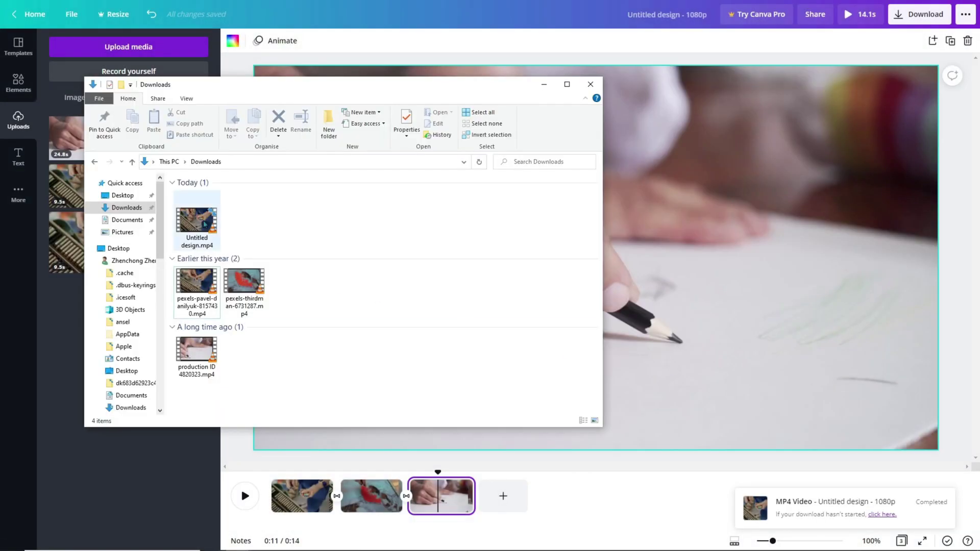
# Select 'Untitled design.mp4' in the Downloads folder.
pyautogui.click(206, 222)
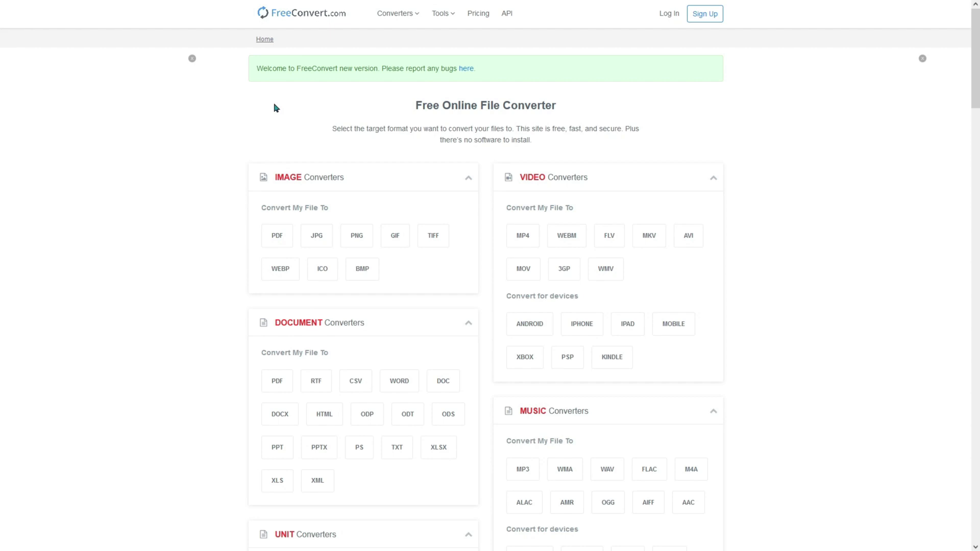
# Upload 'Untitled design.mp4' from Downloads into FreeConvert's Video Compressor.
pyautogui.click(441, 14)
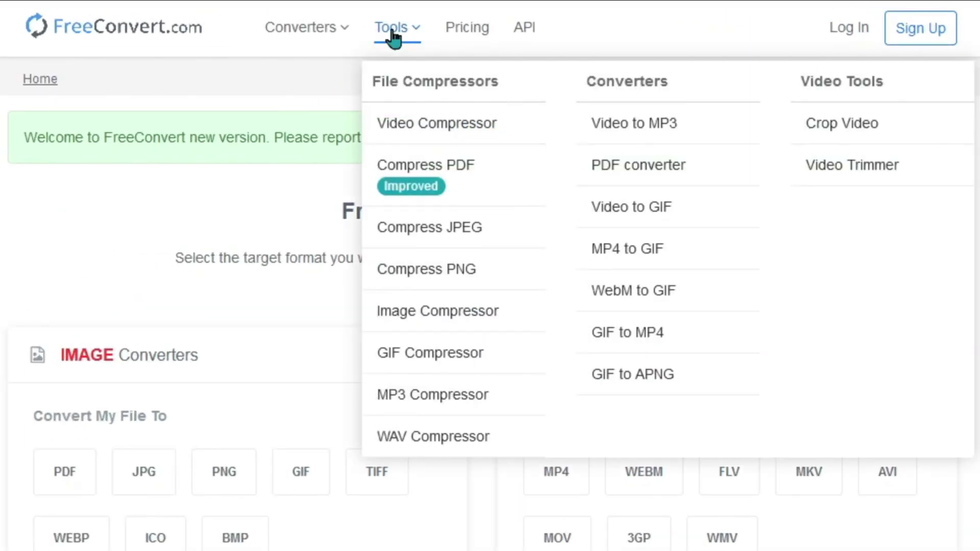
pyautogui.click(417, 125)
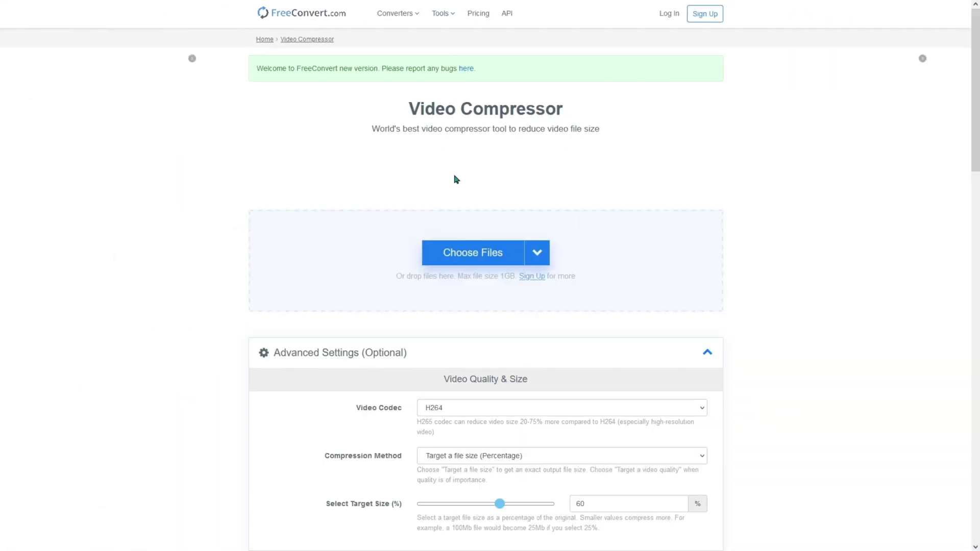
pyautogui.click(468, 265)
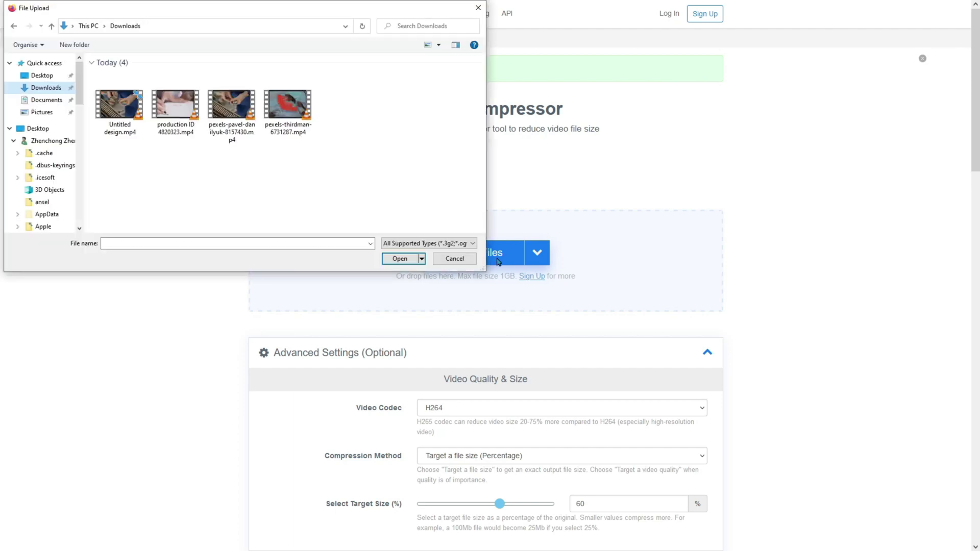
pyautogui.doubleClick(106, 123)
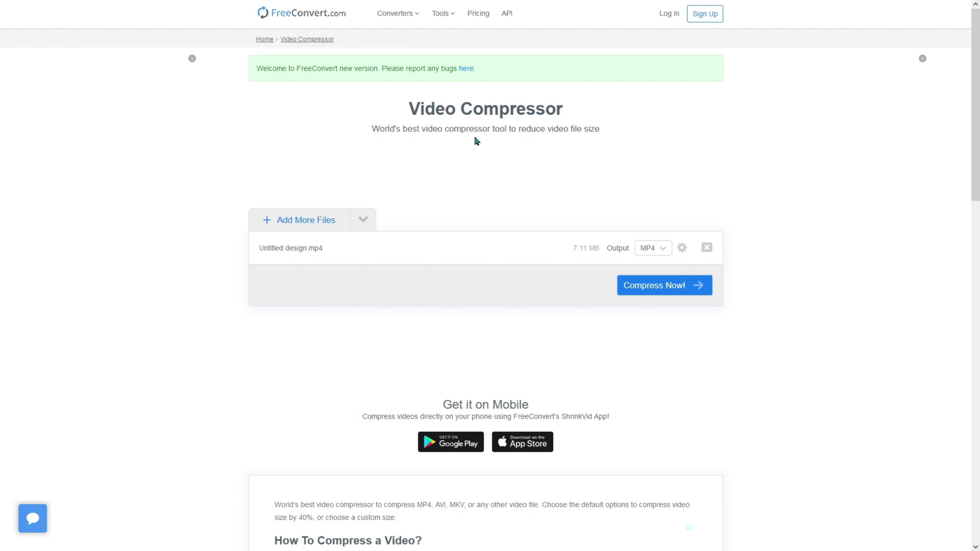
# In Advanced Options, keep the percentage method and lower Target Size from 60% to 40%.
pyautogui.click(682, 249)
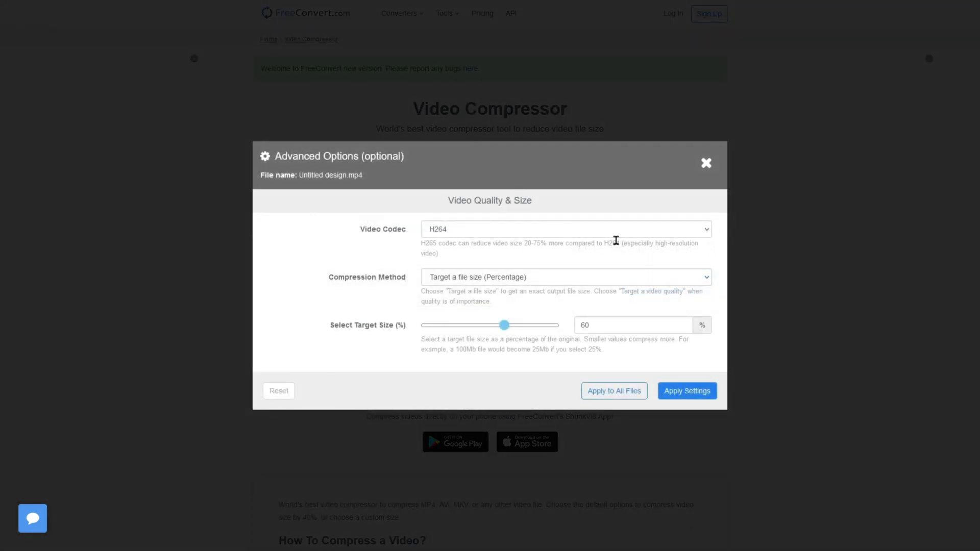
pyautogui.click(595, 282)
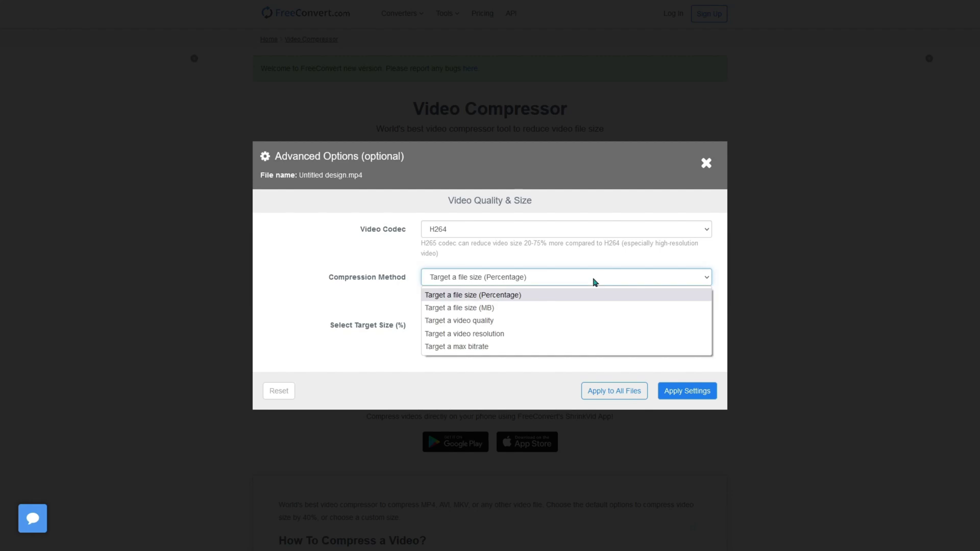
pyautogui.click(594, 281)
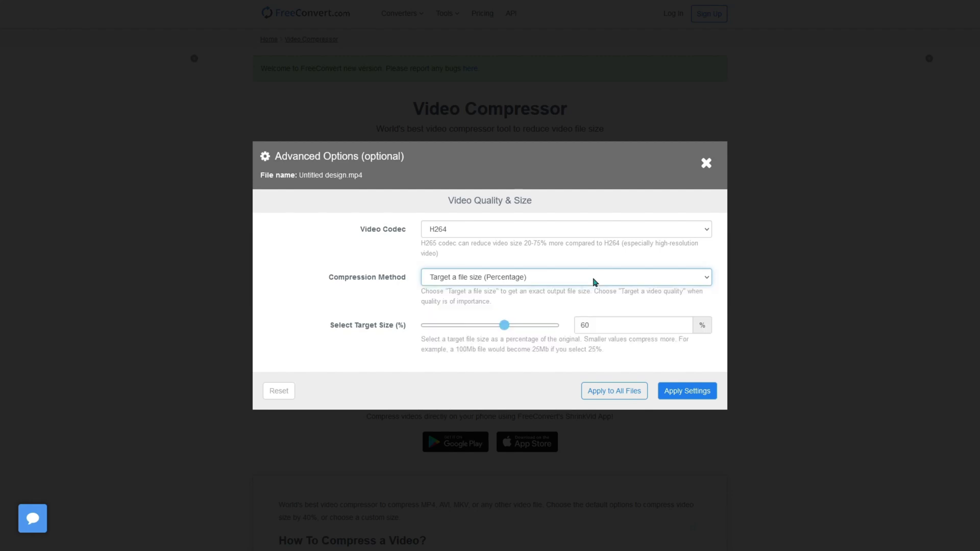
pyautogui.click(502, 328)
pyautogui.moveTo(501, 328); pyautogui.dragTo(477, 332)
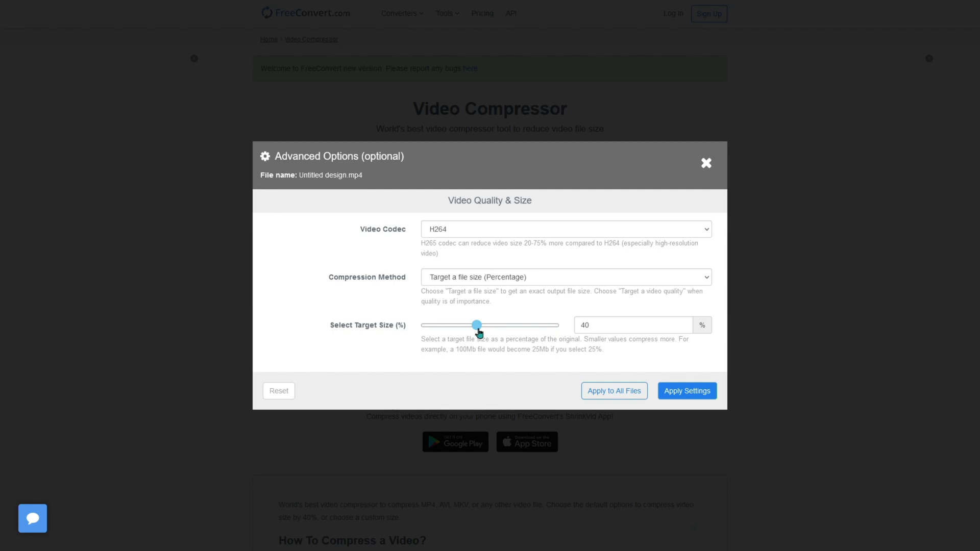
# Apply the settings, compress the video to 2.60 MB and download the MP4.
pyautogui.click(669, 397)
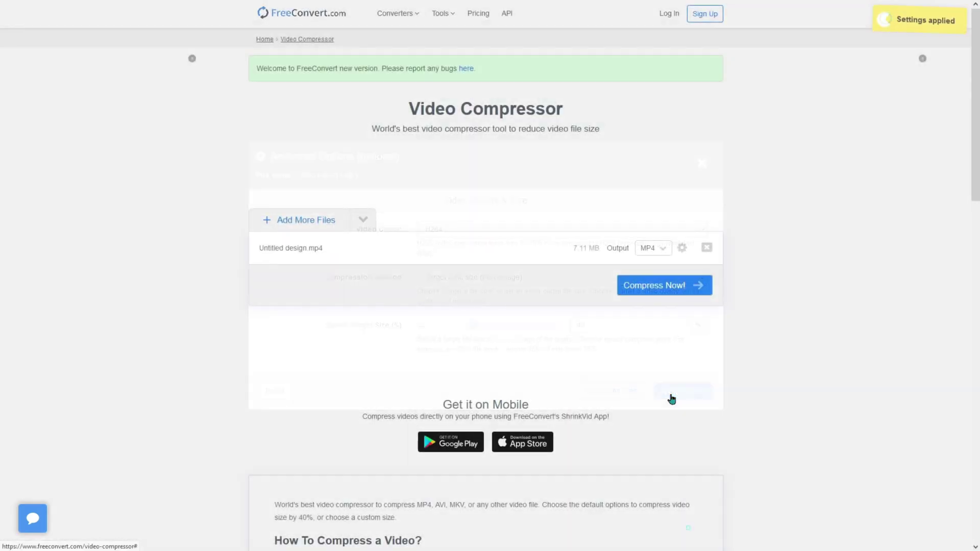
pyautogui.click(663, 289)
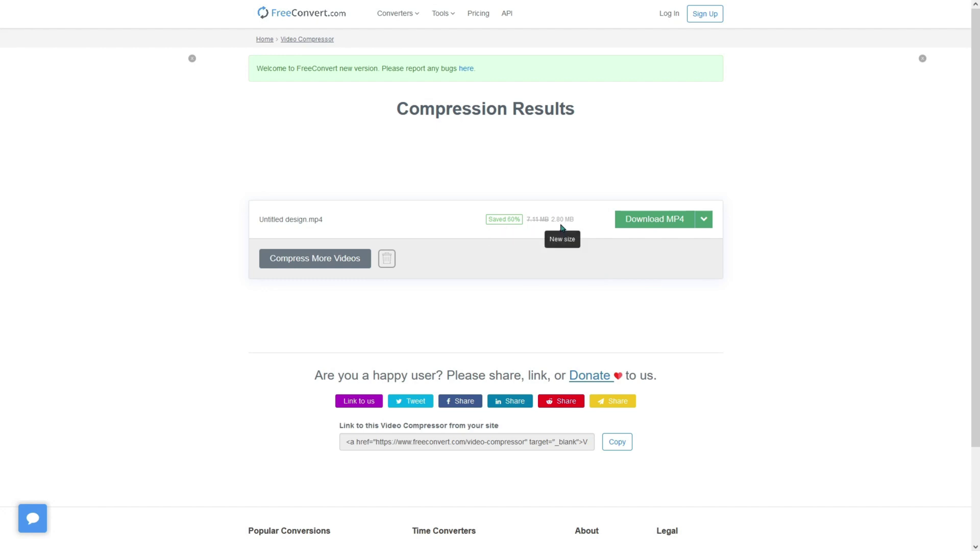
pyautogui.click(653, 218)
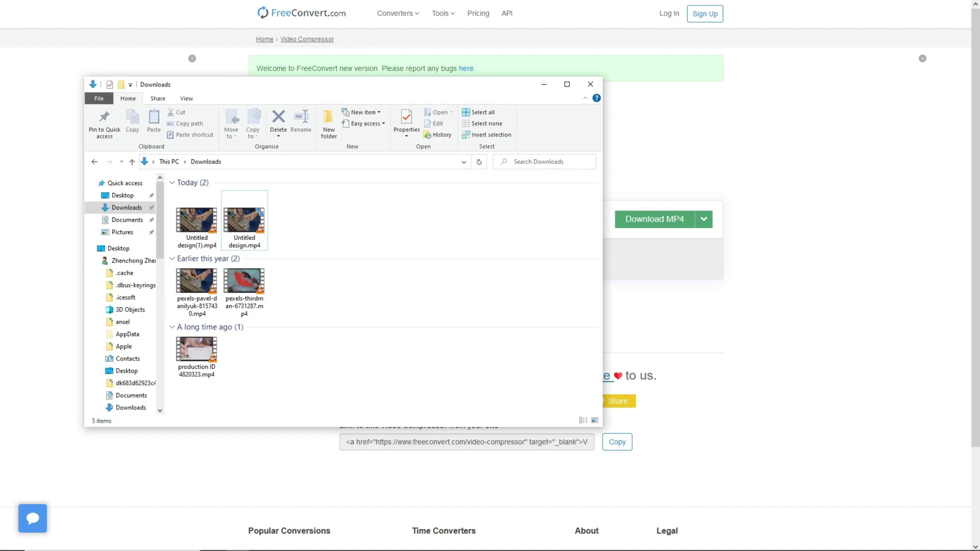
# Play the original and compressed videos in two side-by-side VLC windows.
pyautogui.doubleClick(201, 239)
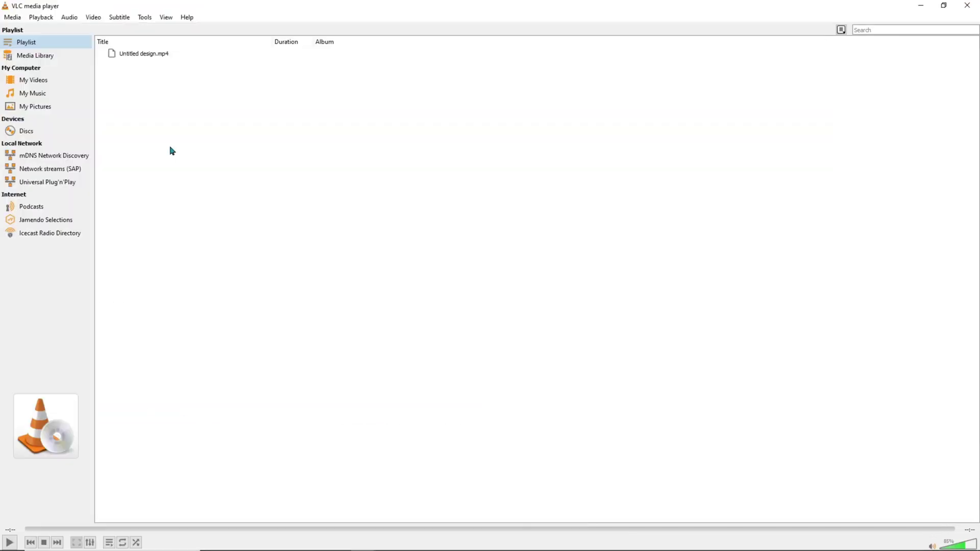
pyautogui.press('super+Left')
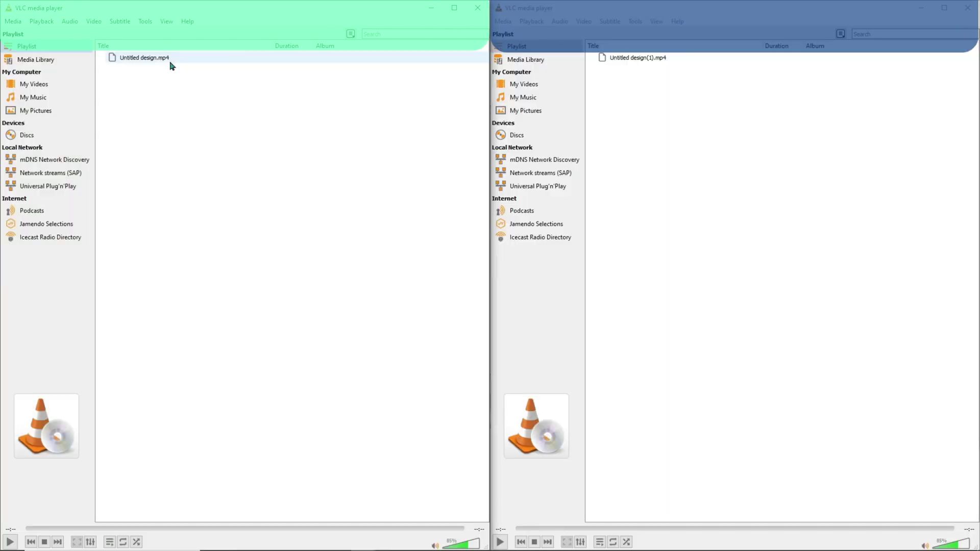
pyautogui.doubleClick(179, 59)
pyautogui.doubleClick(627, 58)
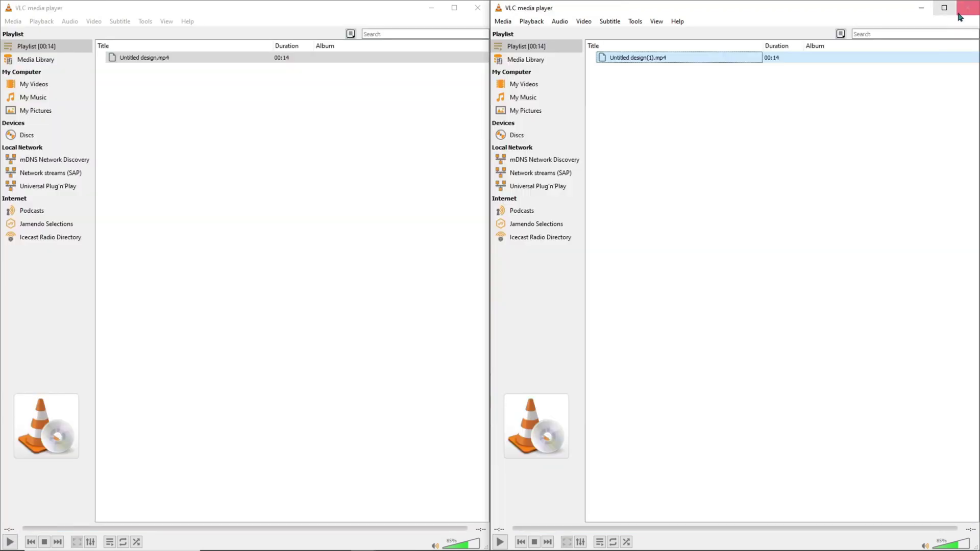
# Close both VLC player windows.
pyautogui.click(960, 16)
pyautogui.click(478, 7)
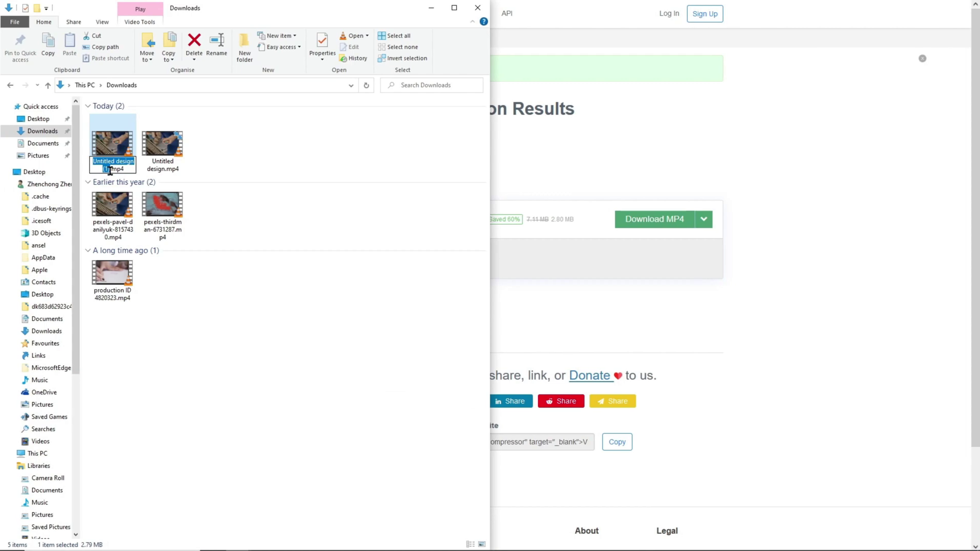
# Rename the compressed file to '40 Percentage.mp4' and confirm its 1920x1080 frame size in Properties.
pyautogui.write('40 Percentage')
pyautogui.click(229, 162)
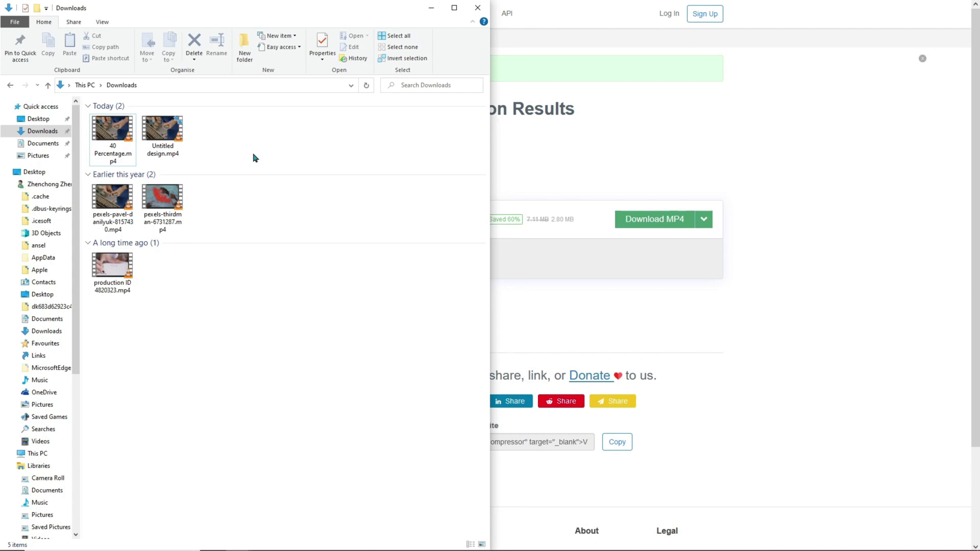
pyautogui.rightClick(117, 147)
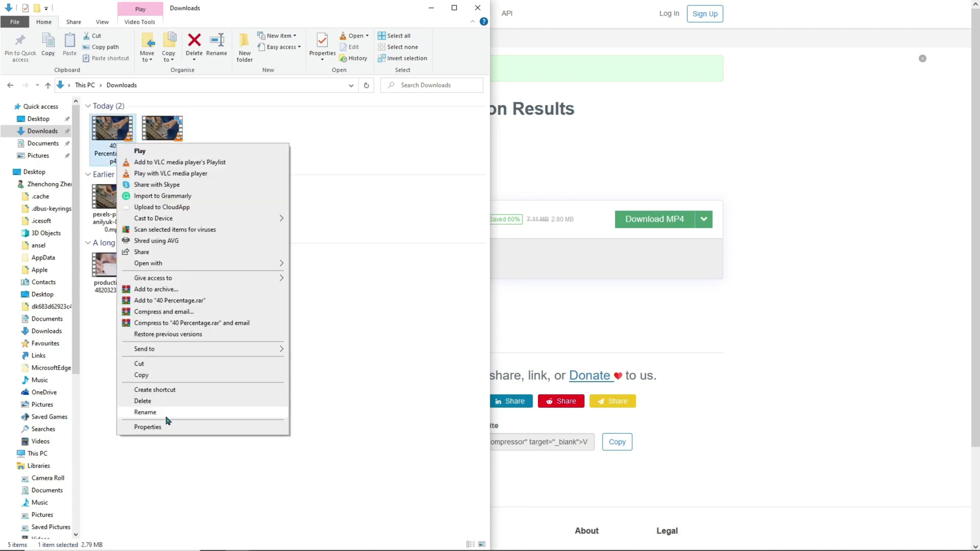
pyautogui.click(169, 427)
pyautogui.click(186, 169)
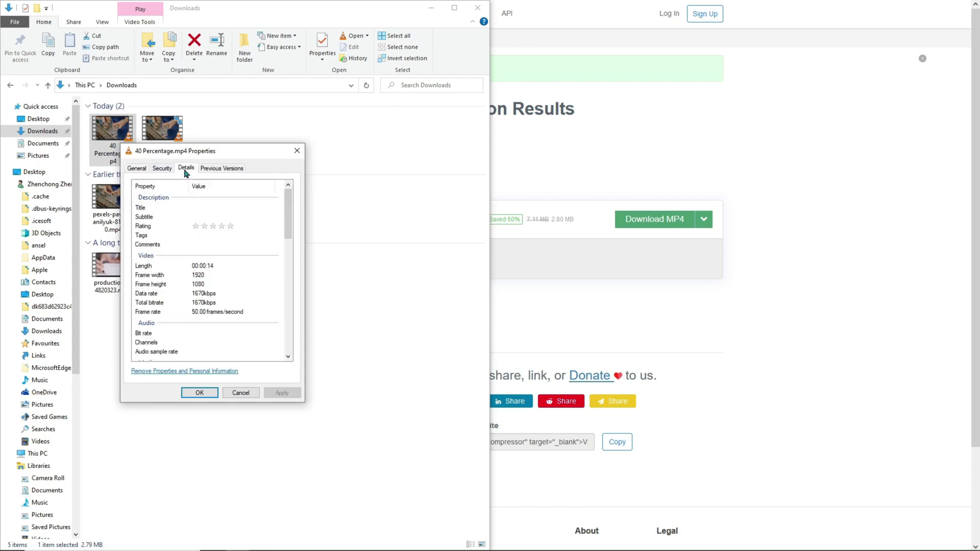
pyautogui.click(176, 275)
pyautogui.click(177, 286)
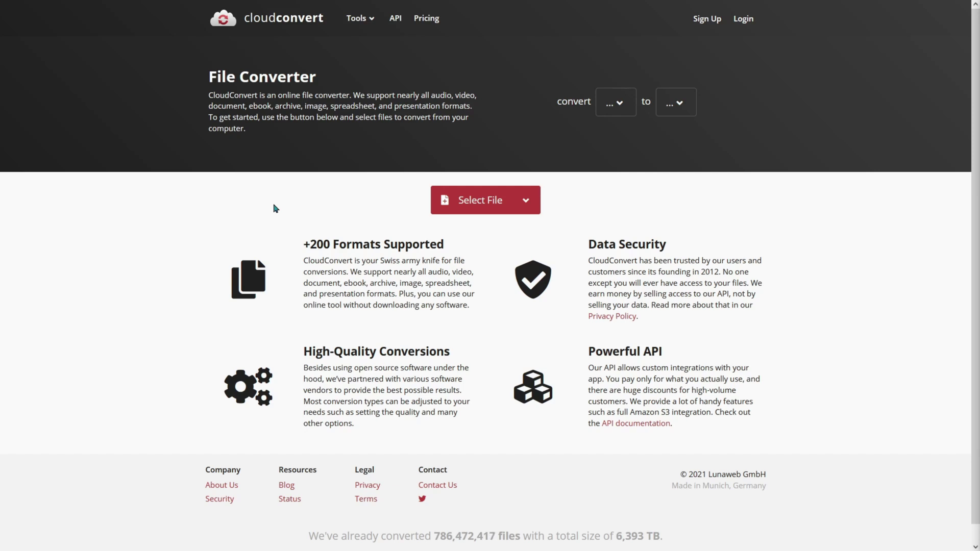
# Upload '40 Percentage.mp4' to CloudConvert and choose WEBM as the output format.
pyautogui.click(485, 201)
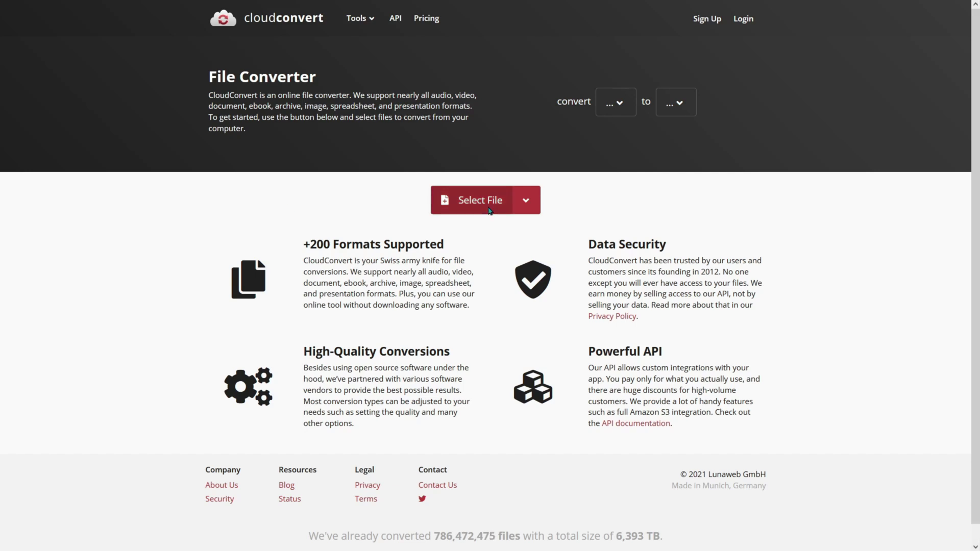
pyautogui.click(102, 136)
pyautogui.click(400, 259)
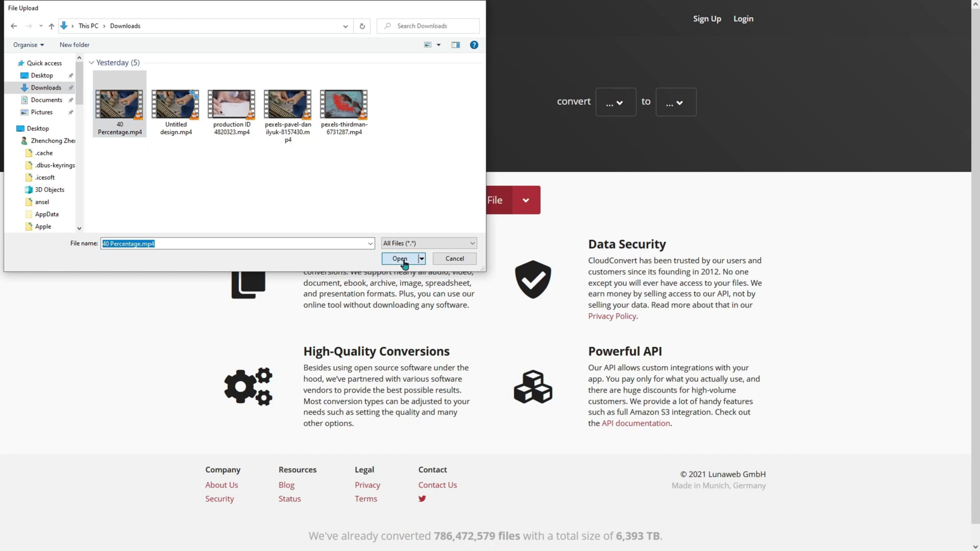
pyautogui.click(527, 189)
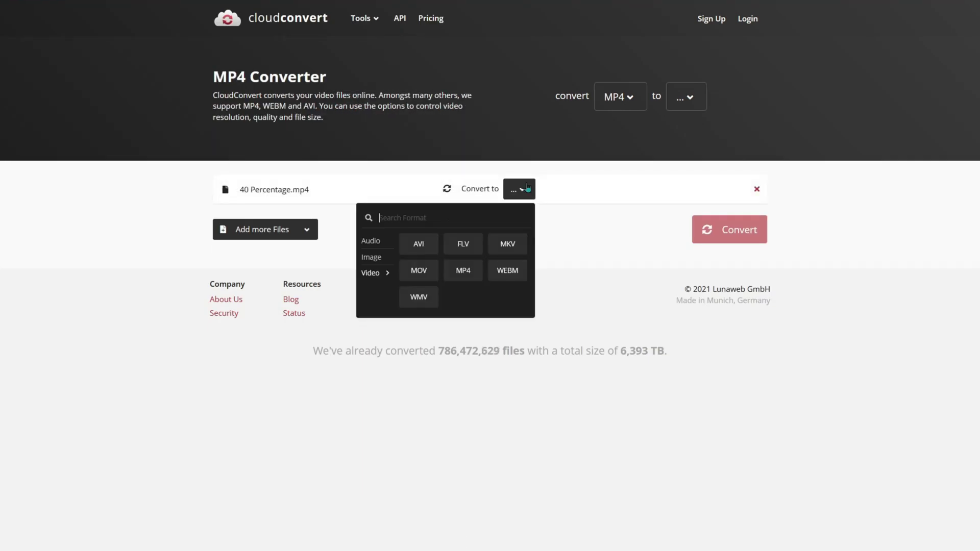
pyautogui.click(508, 271)
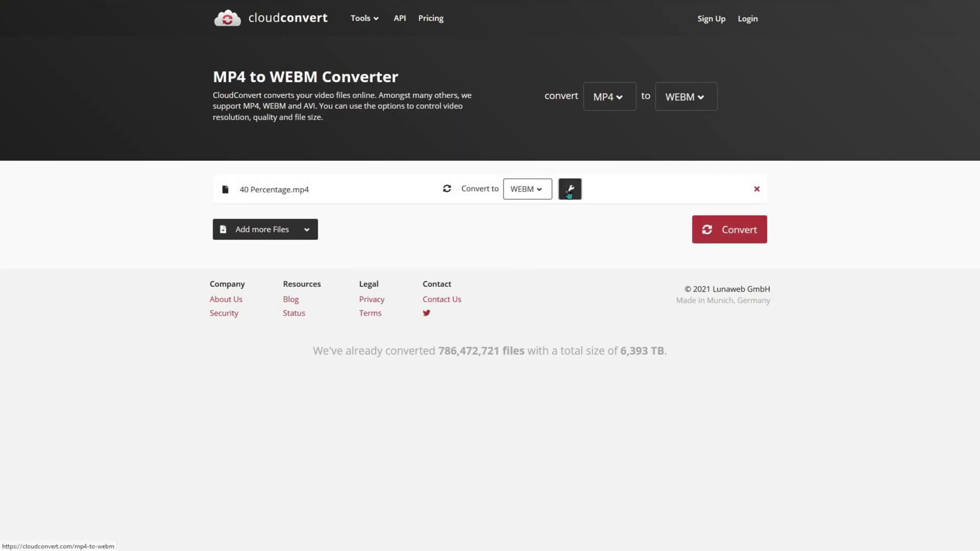
# Set the conversion options to 16:9 aspect ratio and 1280x720 resolution.
pyautogui.click(570, 191)
pyautogui.click(644, 92)
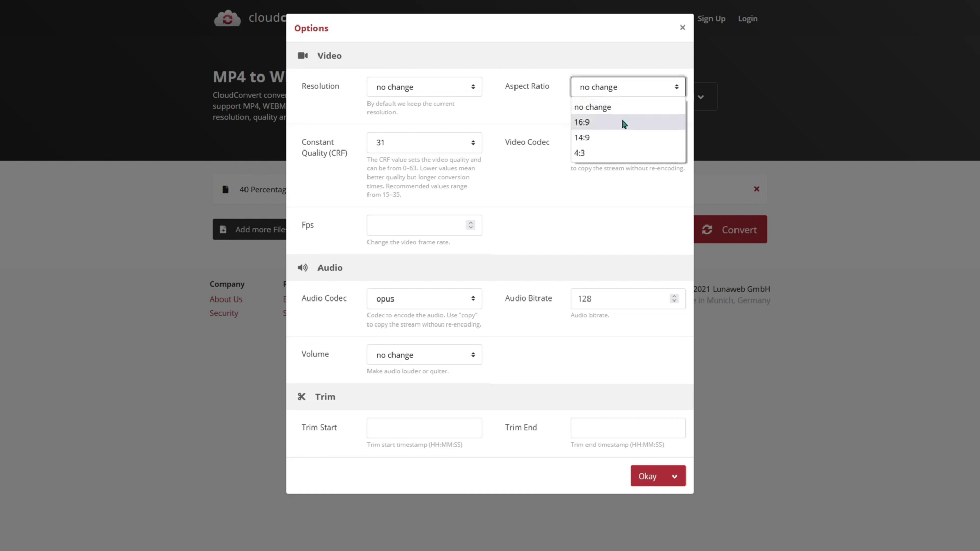
pyautogui.press('Escape')
pyautogui.click(459, 91)
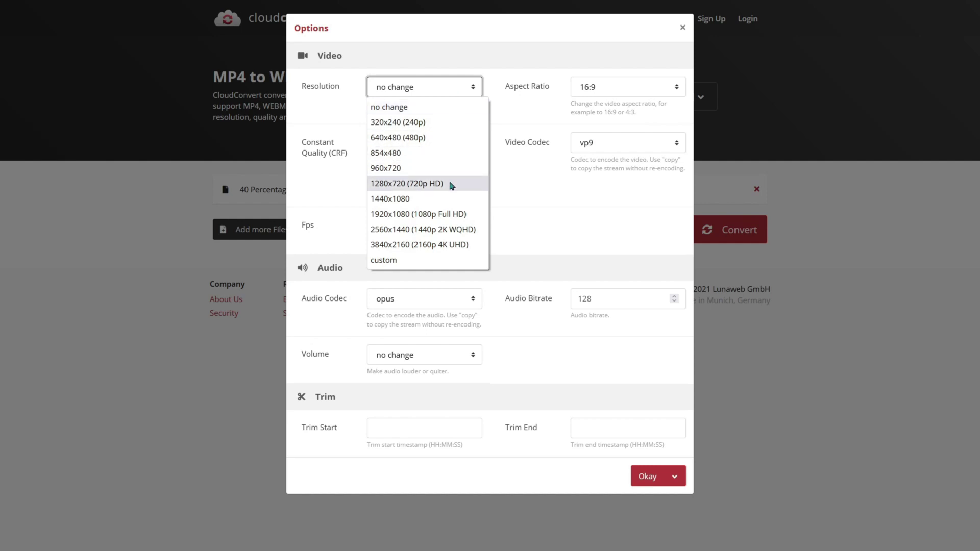
pyautogui.click(451, 185)
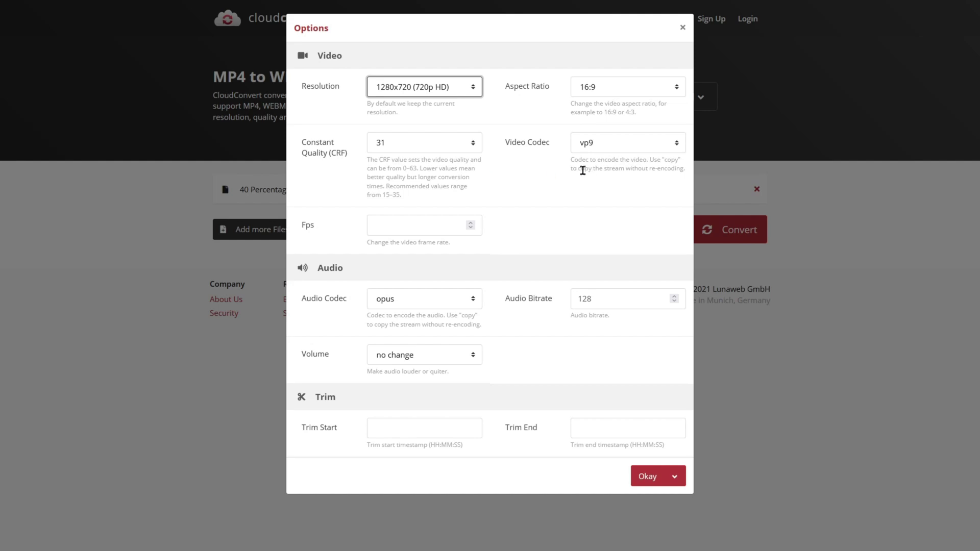
pyautogui.click(648, 476)
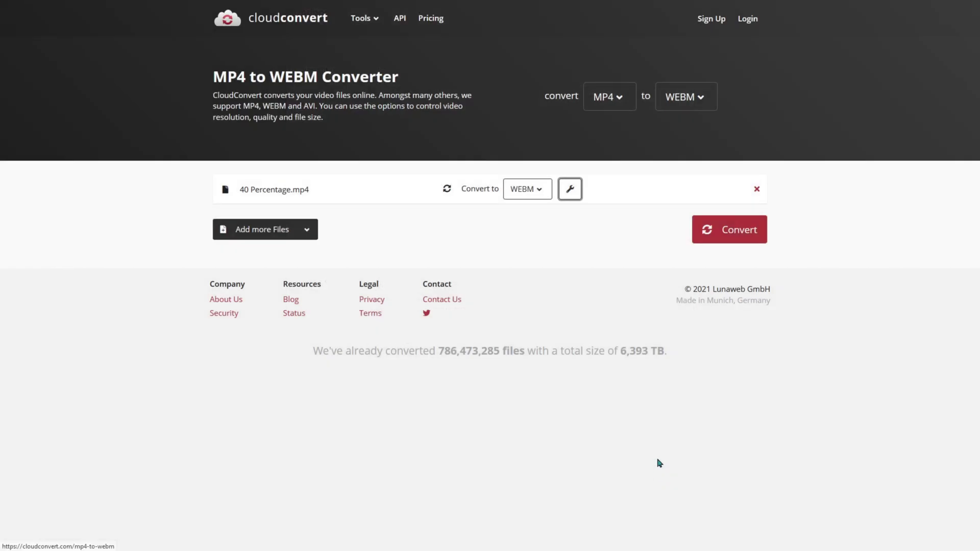
# Convert to '40 Percentage.webm' and save the 1.6 MB file through Firefox's download dialog.
pyautogui.click(731, 240)
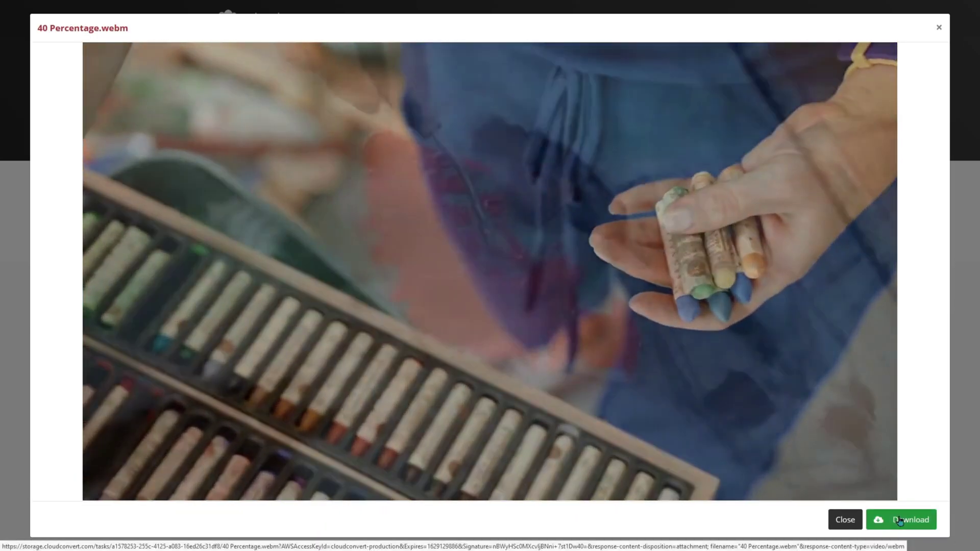
pyautogui.click(901, 521)
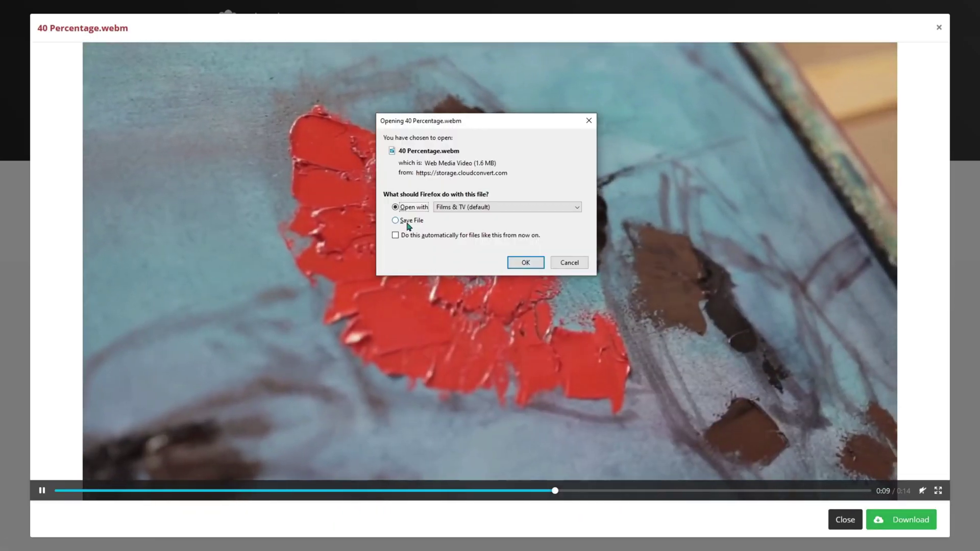
pyautogui.click(397, 221)
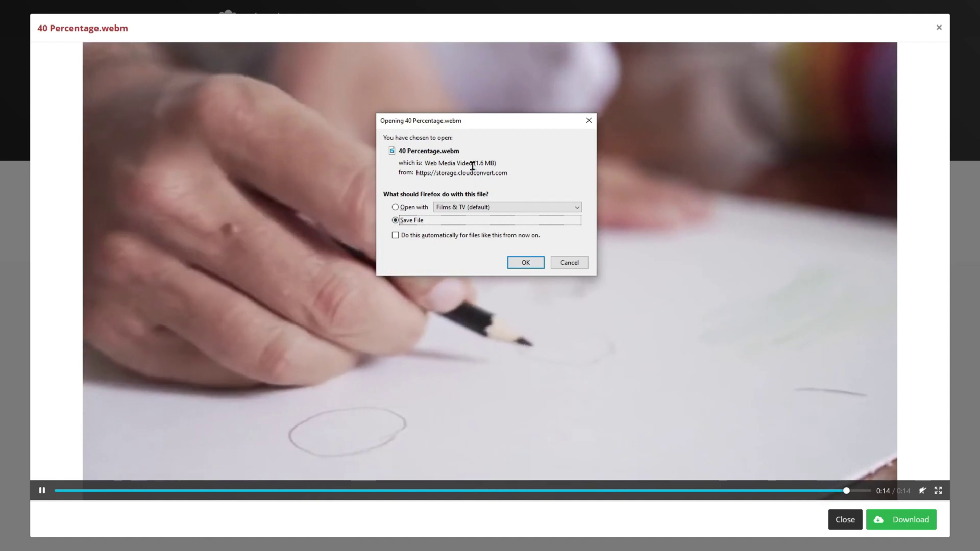
pyautogui.moveTo(475, 163); pyautogui.dragTo(526, 270)
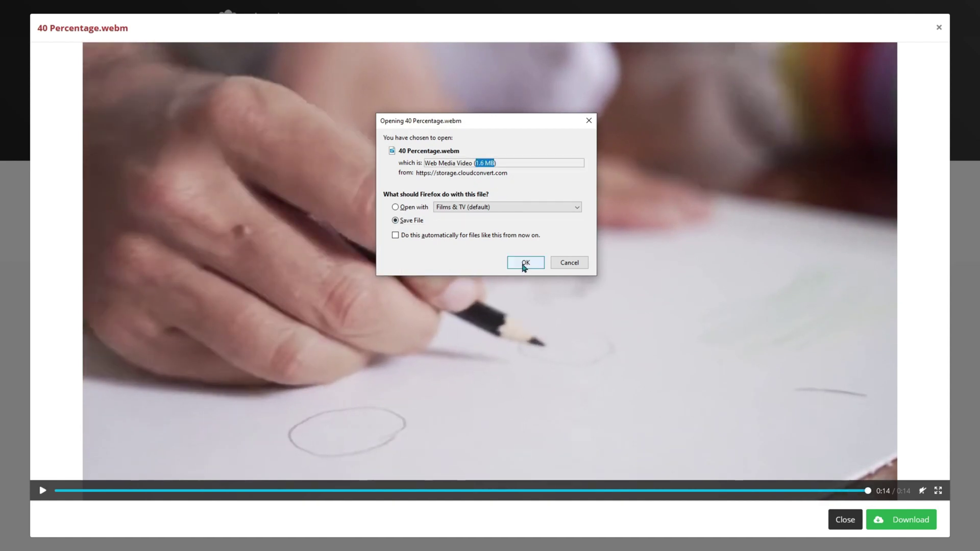
pyautogui.click(524, 264)
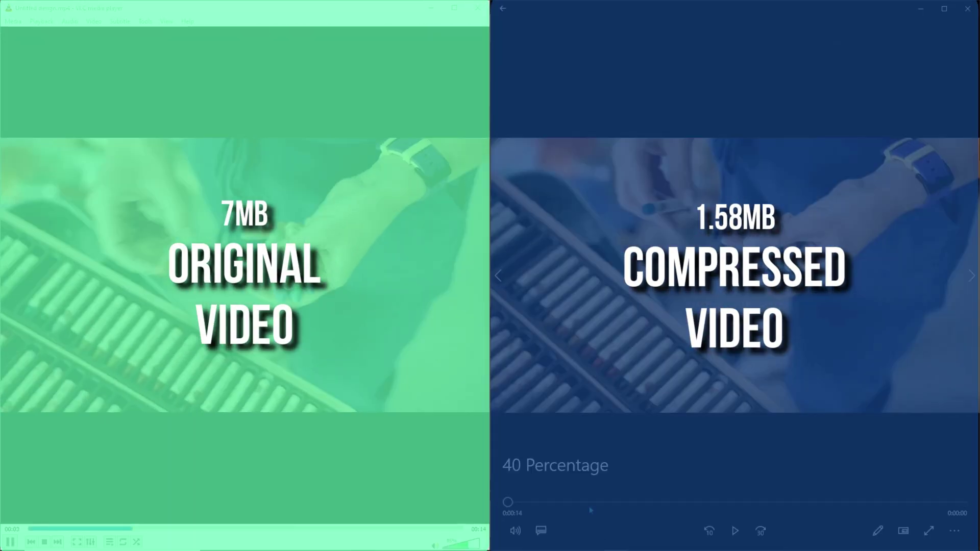
# Play the original 'Untitled design.mp4' in VLC alongside the converted WebM in Movies & TV.
pyautogui.click(735, 531)
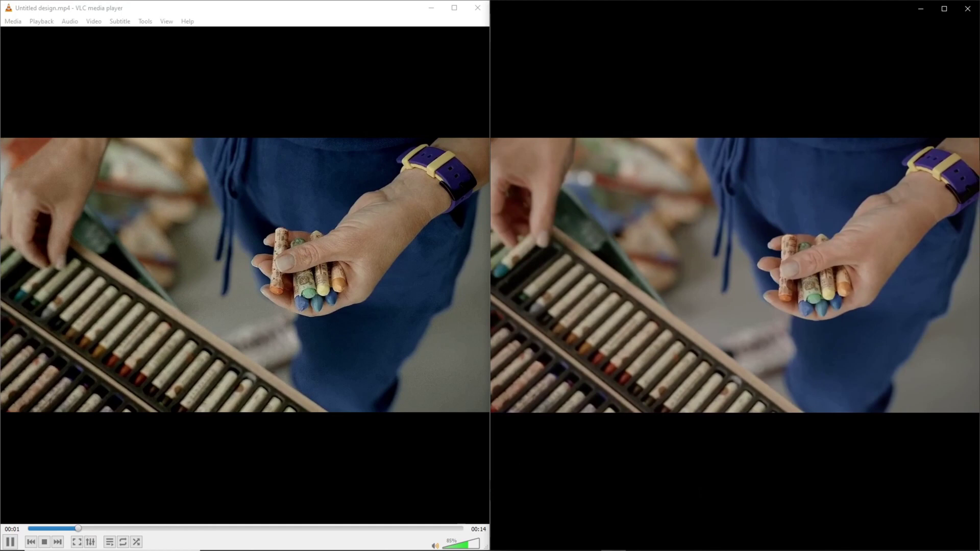